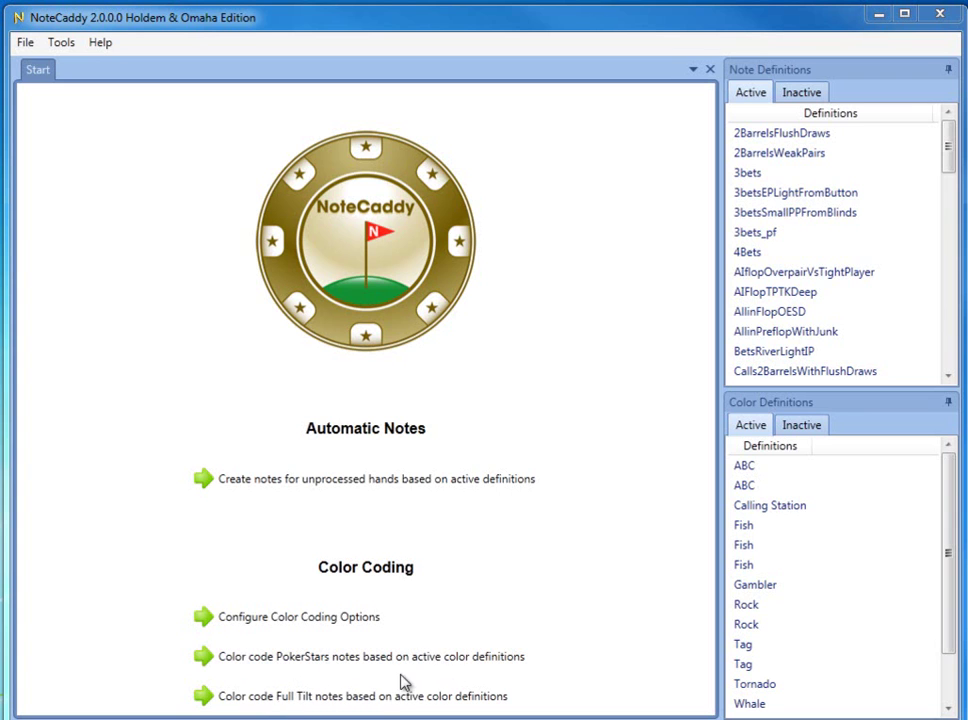
Save the colour coding settings and close the Settings tab to return to Start.
{"action": "left_click", "coordinate": [257, 620]}
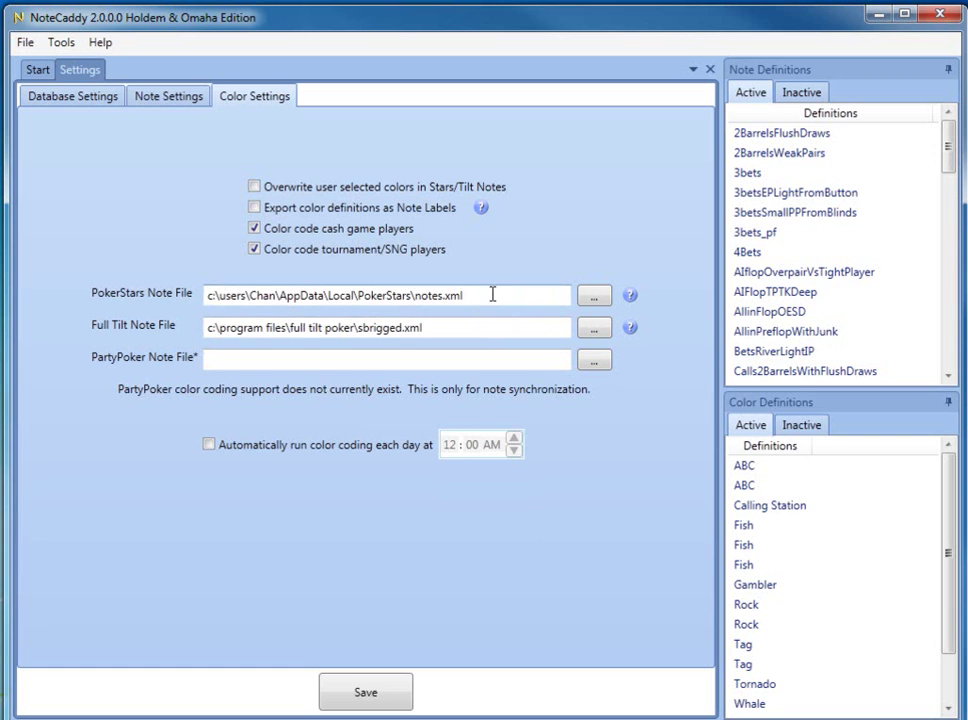
{"action": "mouse_move", "coordinate": [629, 297]}
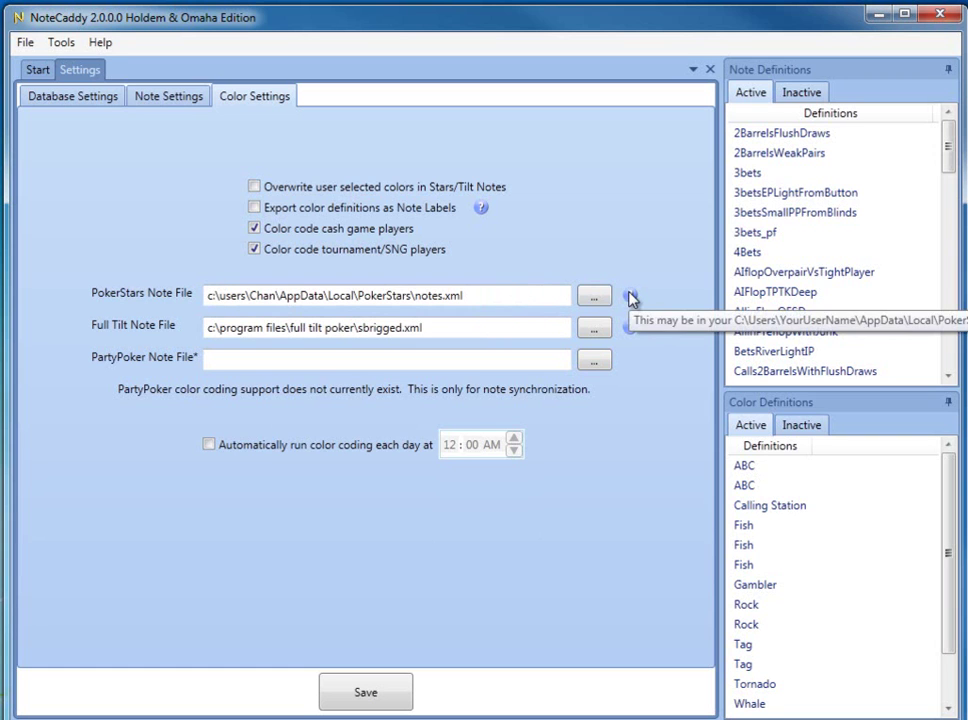
{"action": "left_click", "coordinate": [365, 692]}
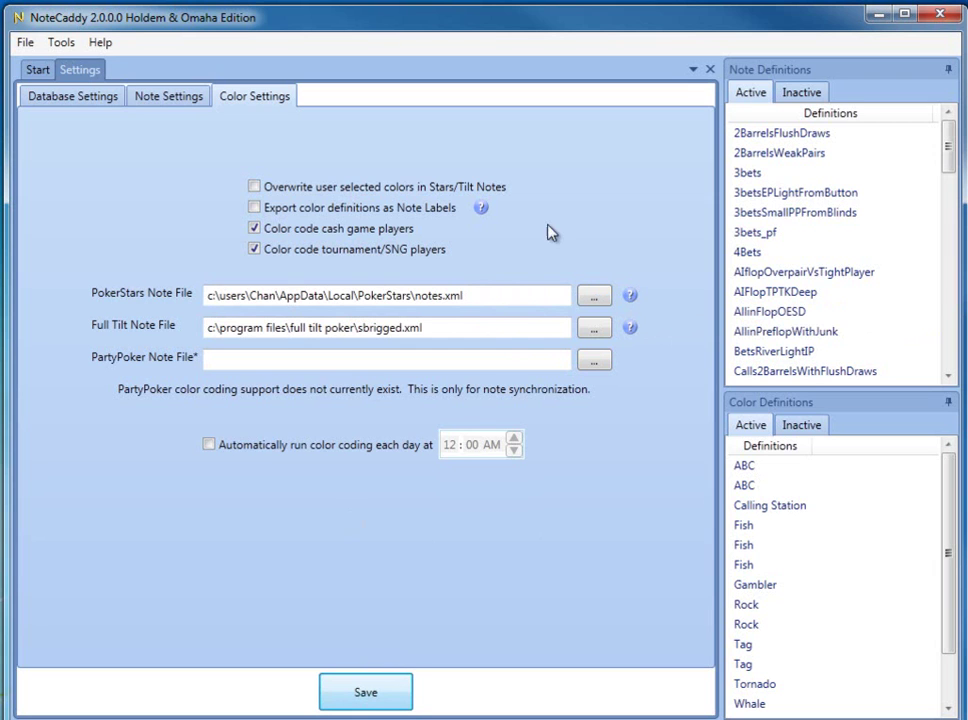
{"action": "left_click", "coordinate": [711, 71]}
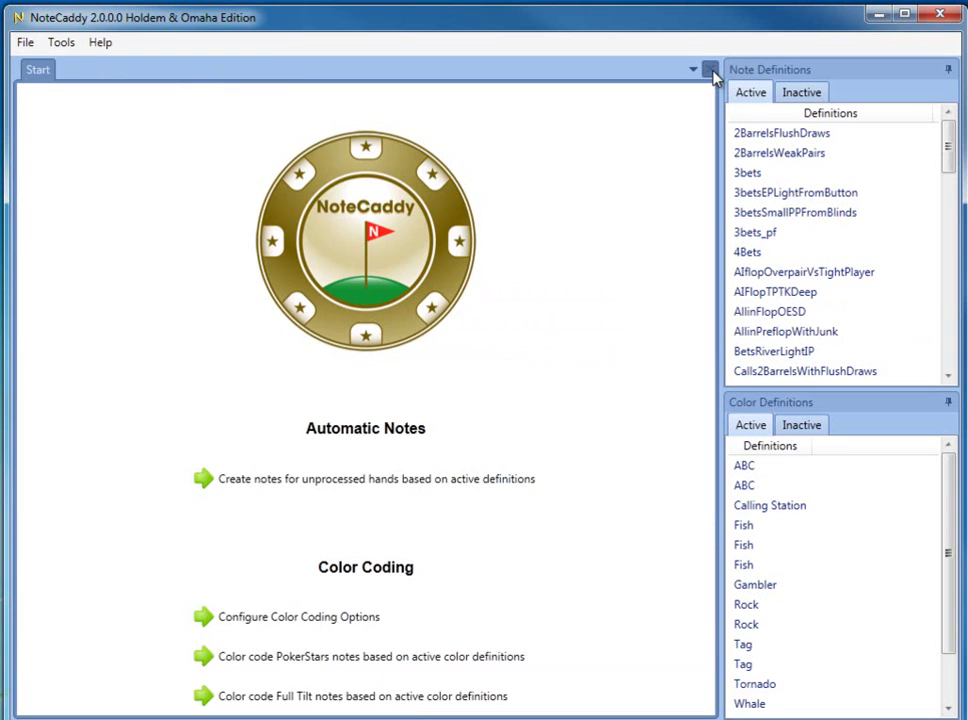
Colour code PokerStars notes from the active definitions, clearing existing colours first.
{"action": "left_click", "coordinate": [277, 663]}
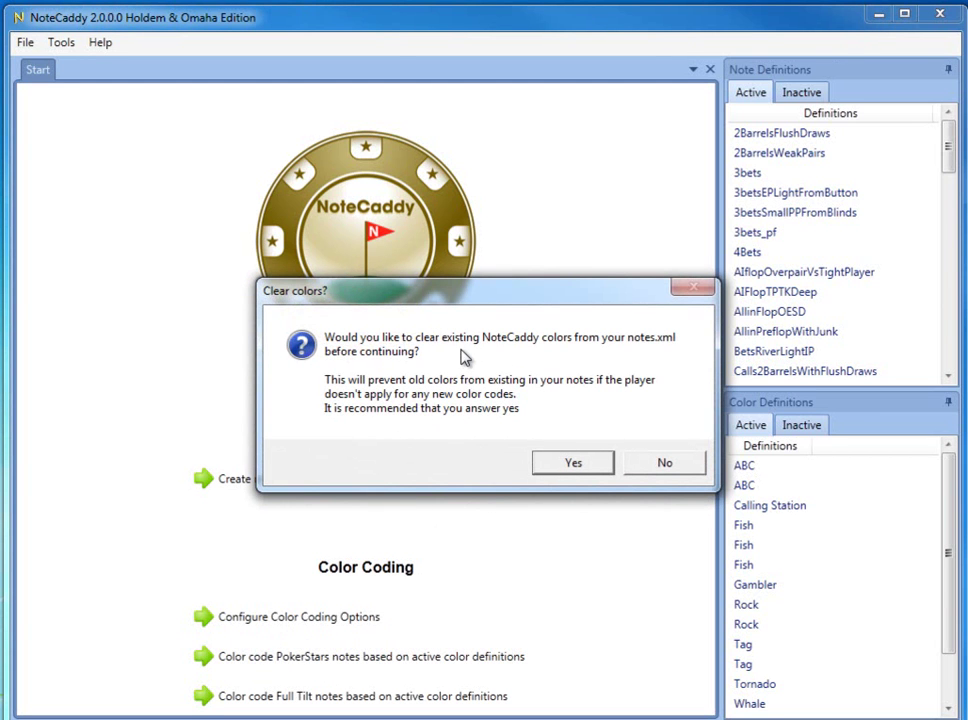
{"action": "left_click", "coordinate": [573, 465]}
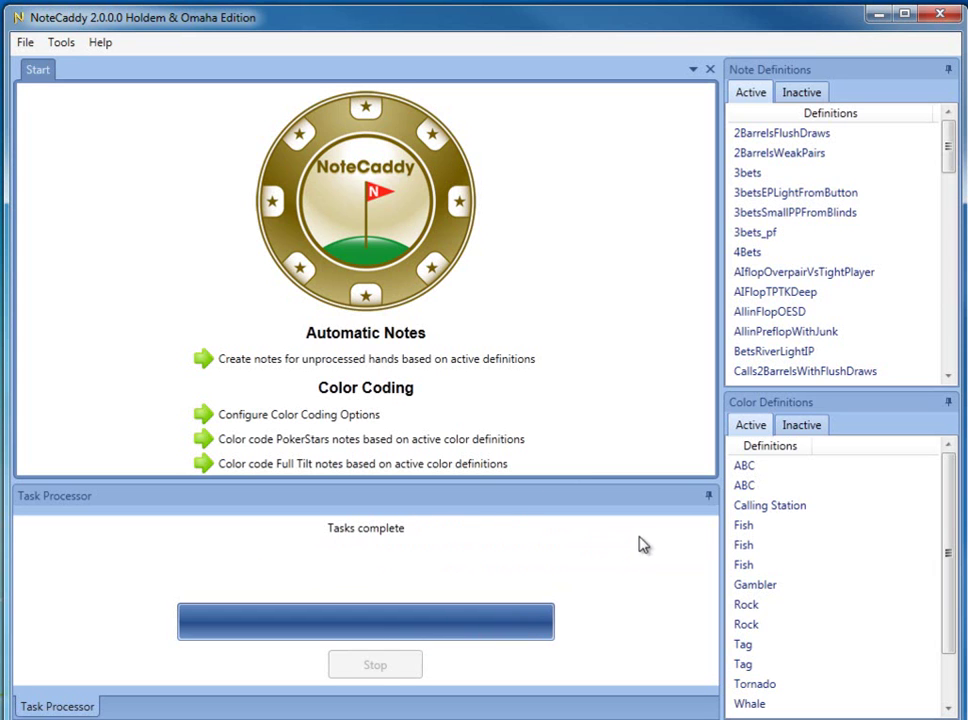
Start Manual Color Coding from Tools, searching the HEM/PT3 database.
{"action": "left_click", "coordinate": [708, 497]}
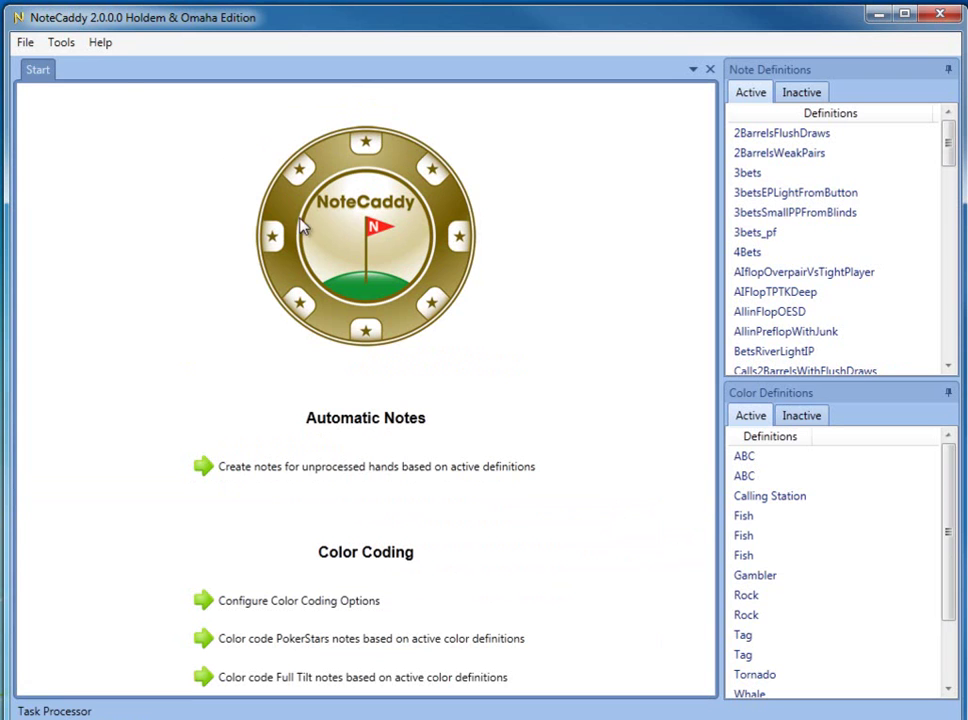
{"action": "left_click", "coordinate": [66, 45]}
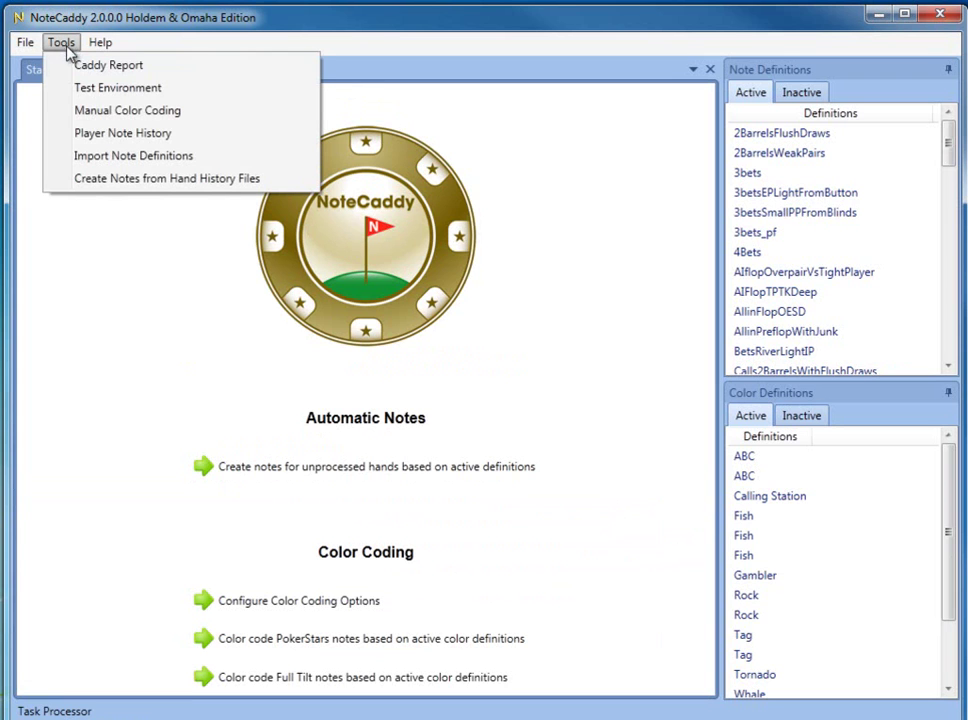
{"action": "left_click", "coordinate": [100, 113]}
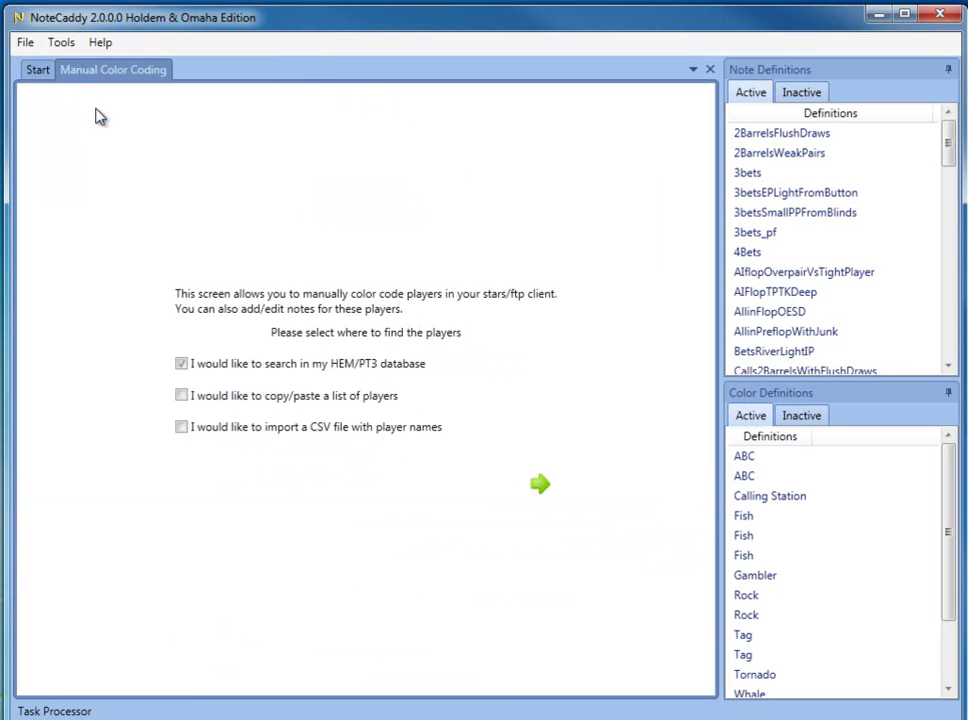
{"action": "left_click", "coordinate": [542, 488]}
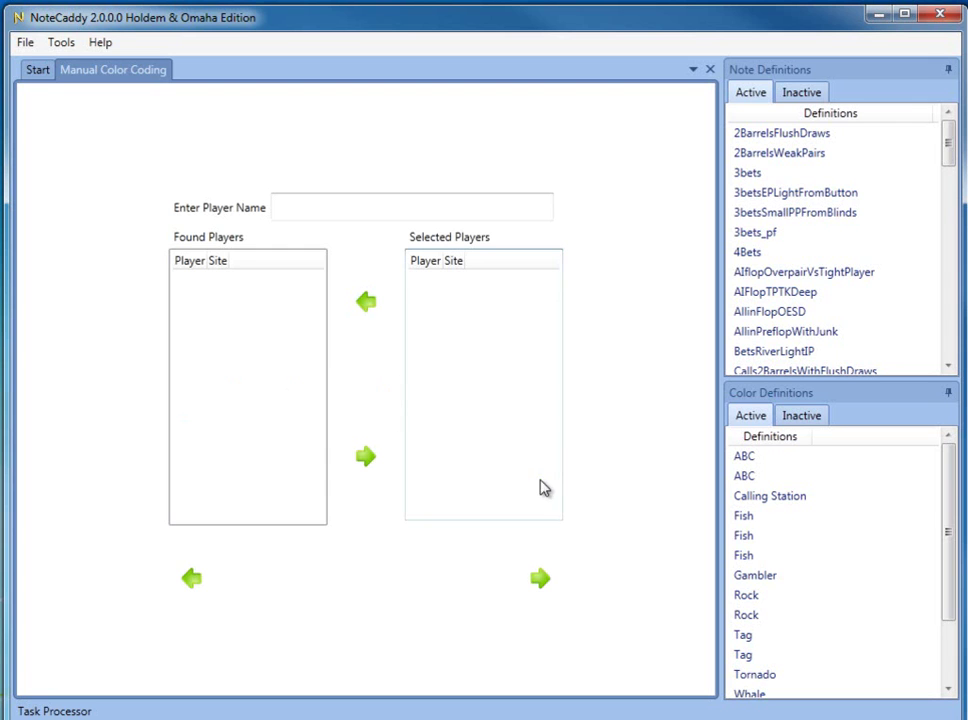
Find the PokerStars player by name, add them to Selected Players, and review the client note.
{"action": "left_click", "coordinate": [318, 207]}
{"action": "type", "text": "sret"}
{"action": "left_click", "coordinate": [238, 281]}
{"action": "left_click", "coordinate": [364, 457]}
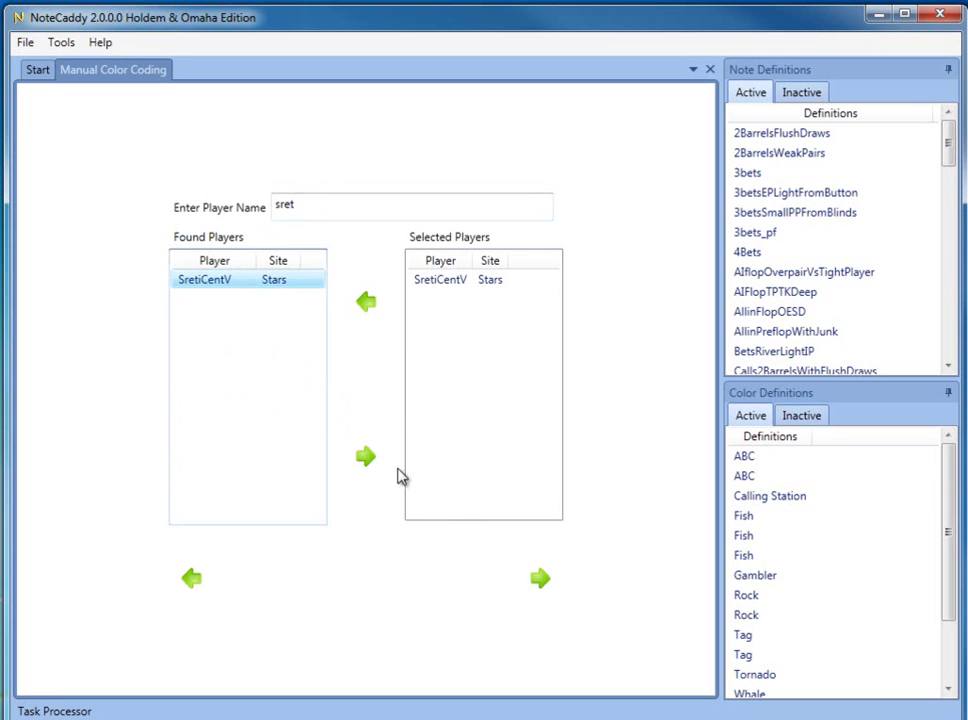
{"action": "left_click", "coordinate": [542, 580]}
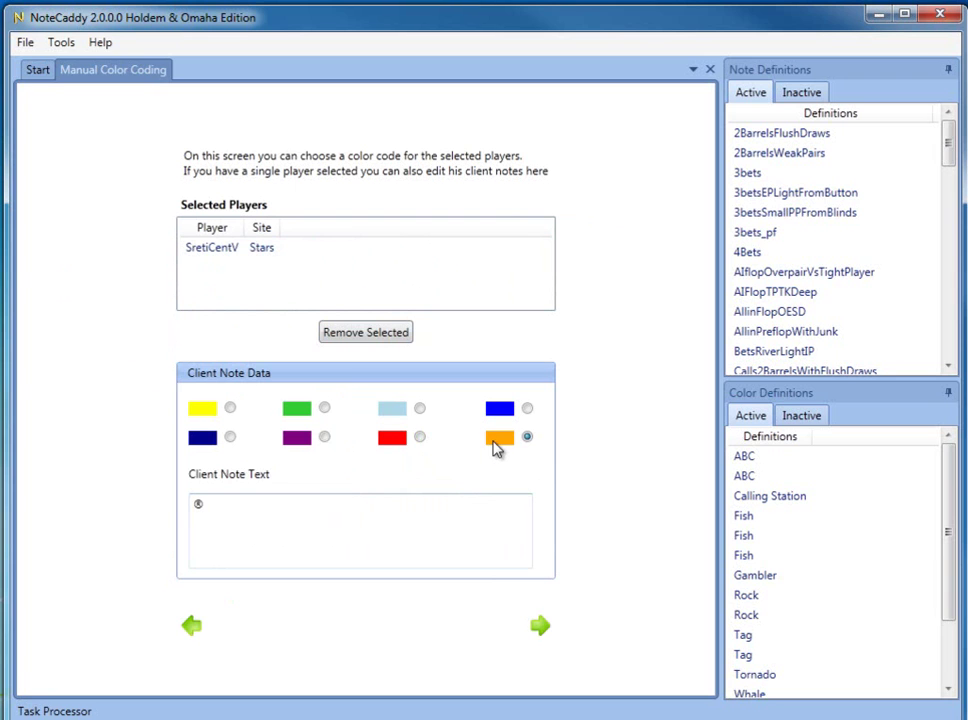
{"action": "left_click_drag", "start_coordinate": [261, 514], "coordinate": [193, 503]}
{"action": "left_click", "coordinate": [201, 504]}
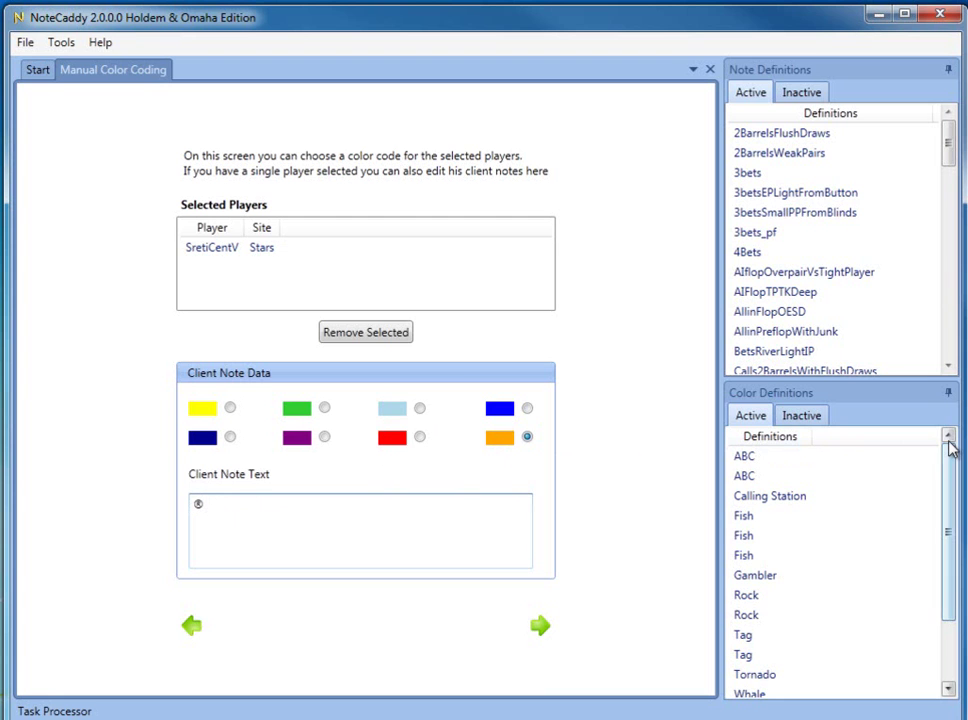
{"action": "double_click", "coordinate": [770, 457]}
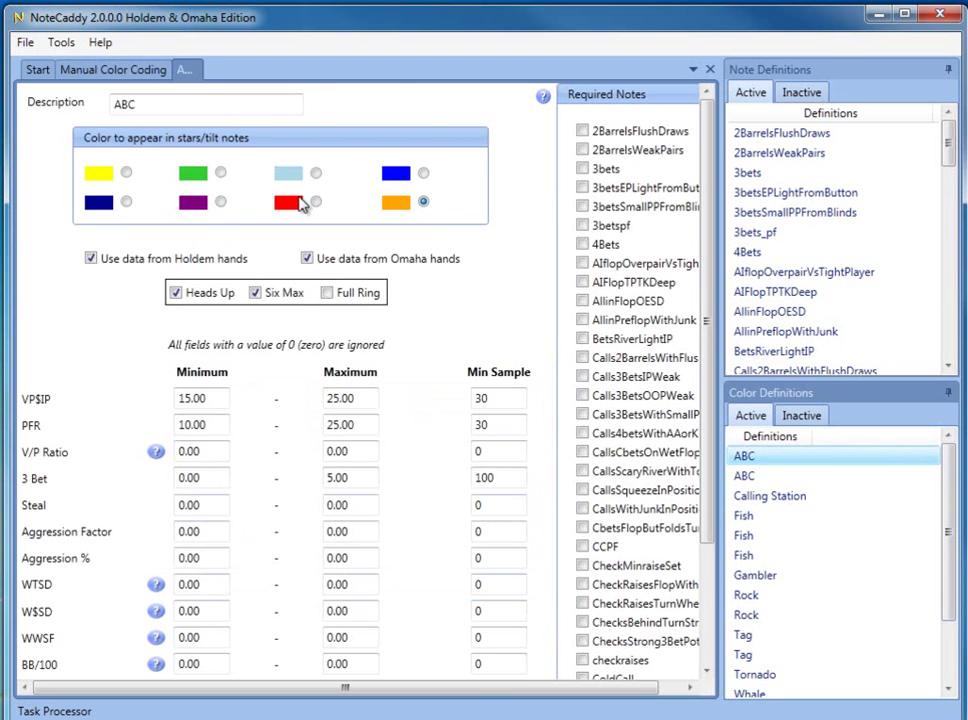
{"action": "left_click", "coordinate": [709, 69]}
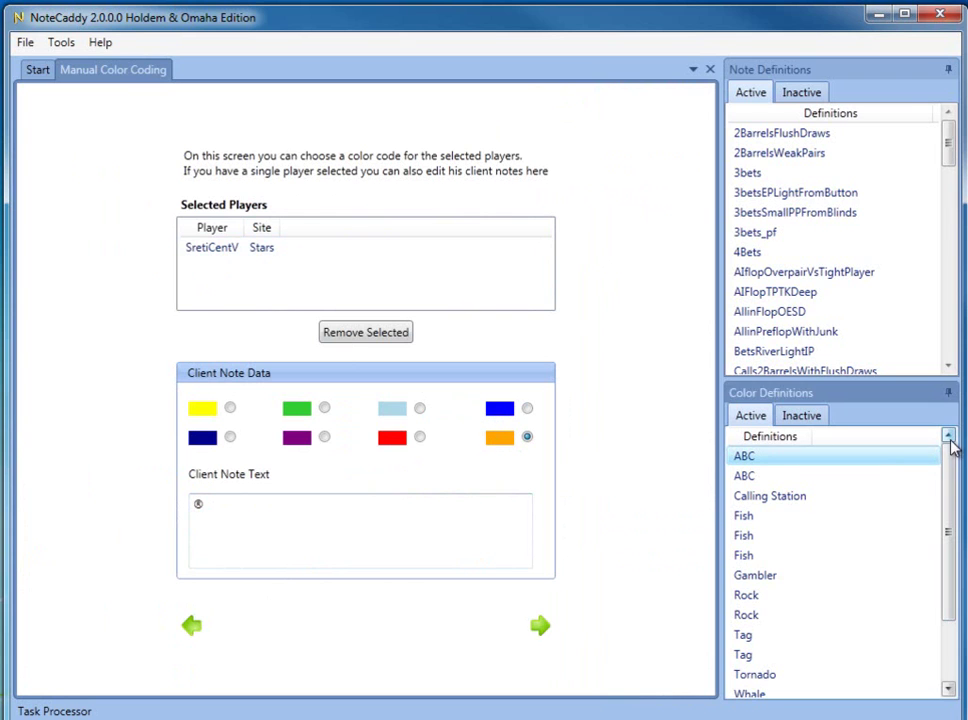
Select both Tag colour definitions and choose to test them.
{"action": "left_click_drag", "start_coordinate": [944, 458], "coordinate": [951, 529]}
{"action": "left_click", "coordinate": [745, 556]}
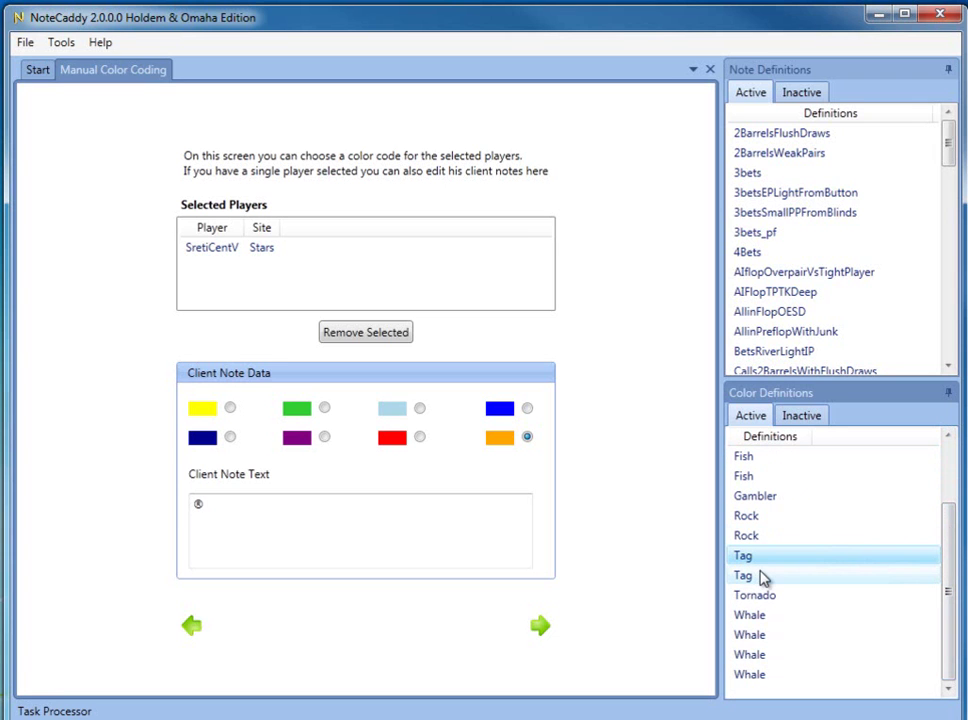
{"action": "left_click", "coordinate": [758, 577]}
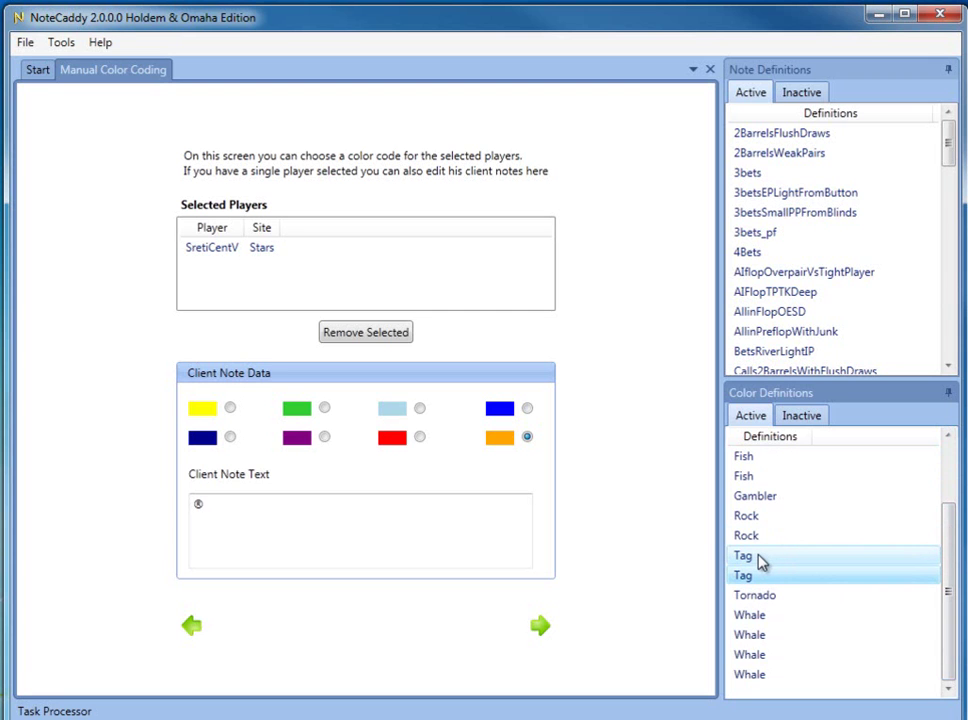
{"action": "right_click", "coordinate": [760, 562]}
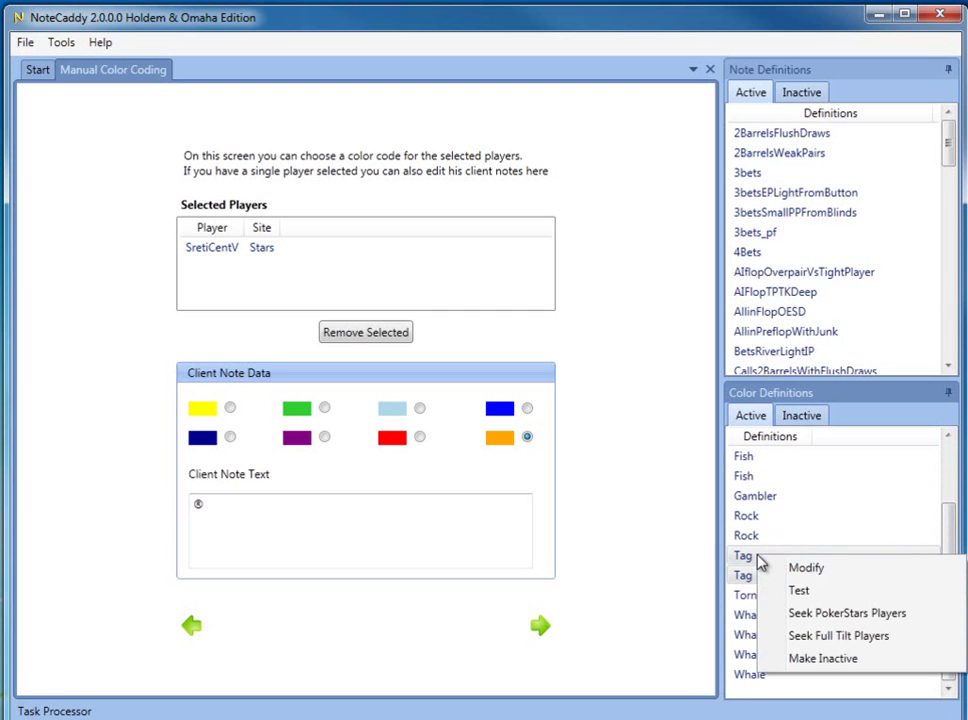
{"action": "left_click", "coordinate": [795, 590]}
Test the Tag definitions on the found PokerStars player and read the Holdem Medium result.
{"action": "left_click", "coordinate": [218, 156]}
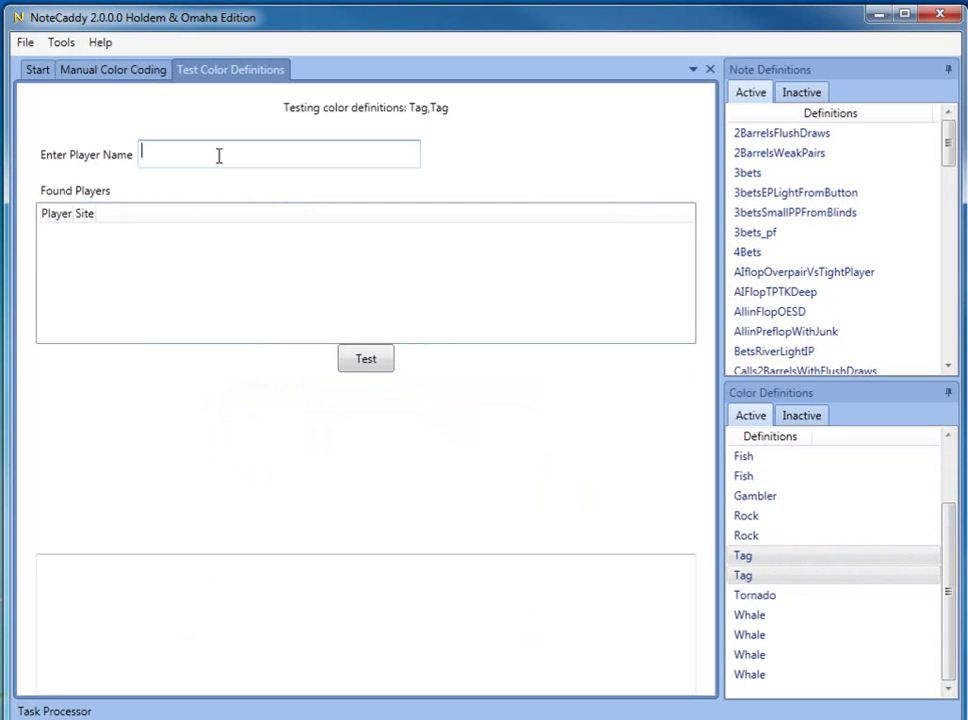
{"action": "type", "text": "sret"}
{"action": "left_click", "coordinate": [101, 240]}
{"action": "left_click", "coordinate": [360, 363]}
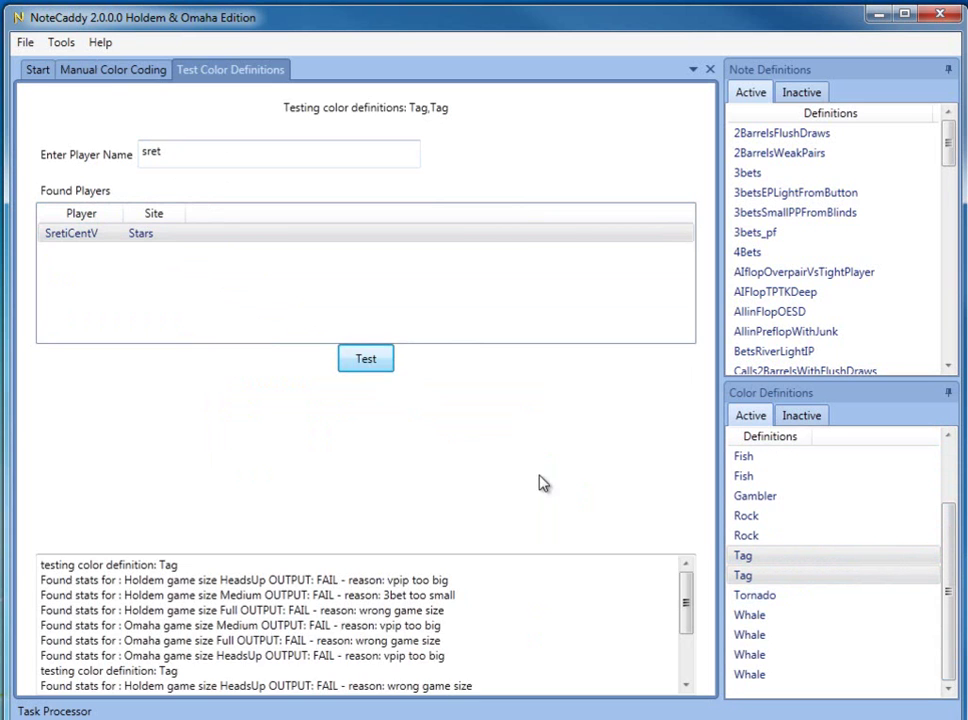
{"action": "mouse_move", "coordinate": [686, 568]}
{"action": "left_mouse_down"}
{"action": "mouse_move", "coordinate": [685, 631]}
{"action": "mouse_move", "coordinate": [680, 568]}
{"action": "left_mouse_up"}
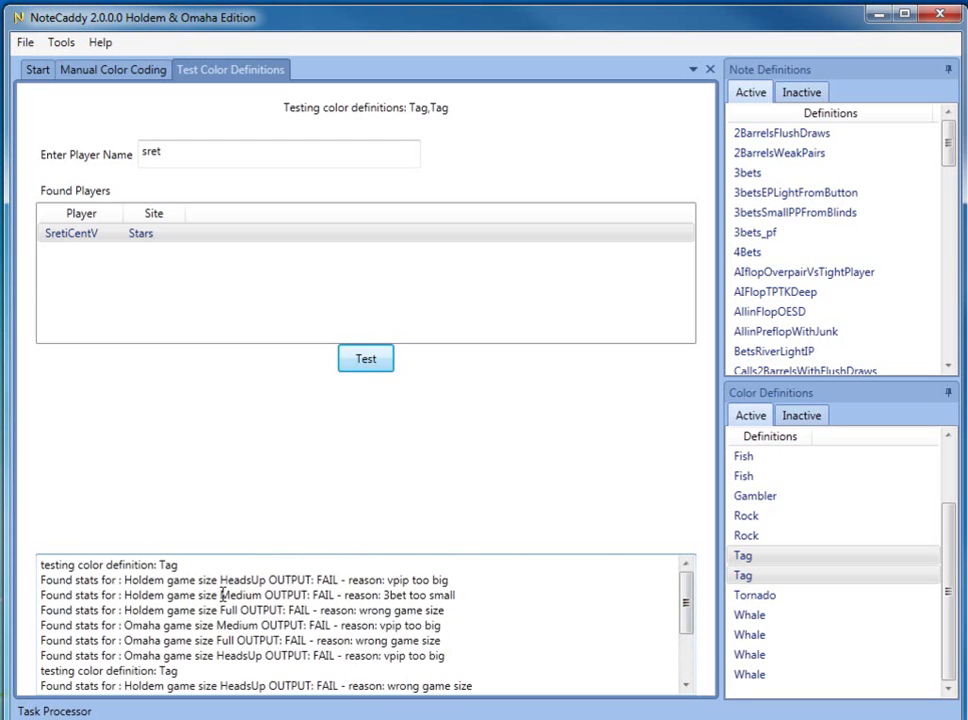
{"action": "left_click_drag", "start_coordinate": [221, 595], "coordinate": [494, 596]}
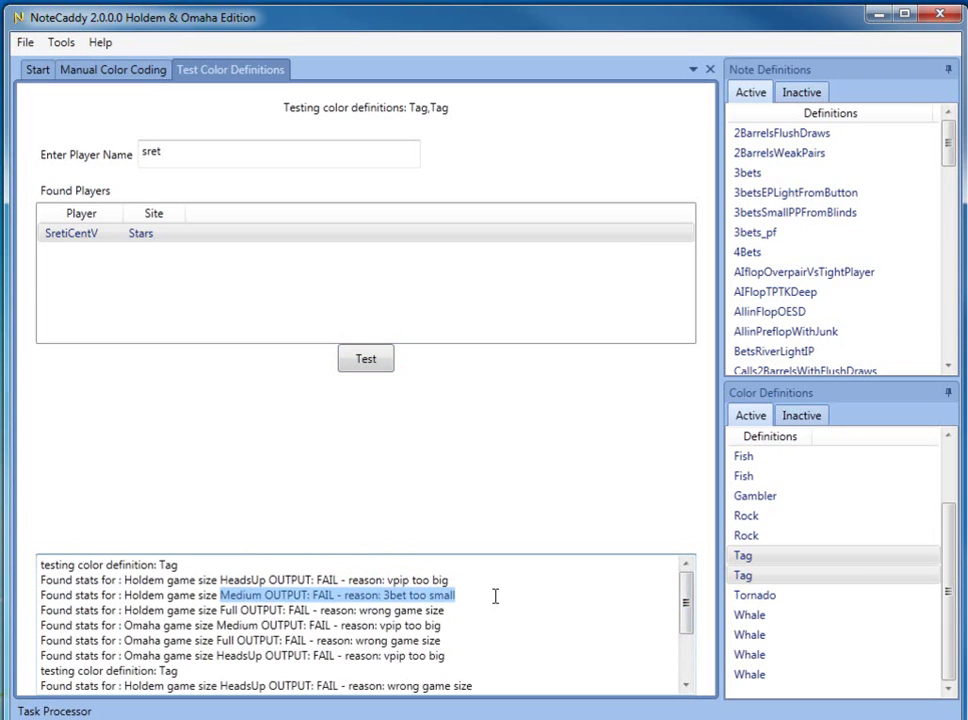
Review the Tag definition's thresholds, like the 3 Bet minimum of 5.00, then close the Tag and test pages.
{"action": "double_click", "coordinate": [774, 564]}
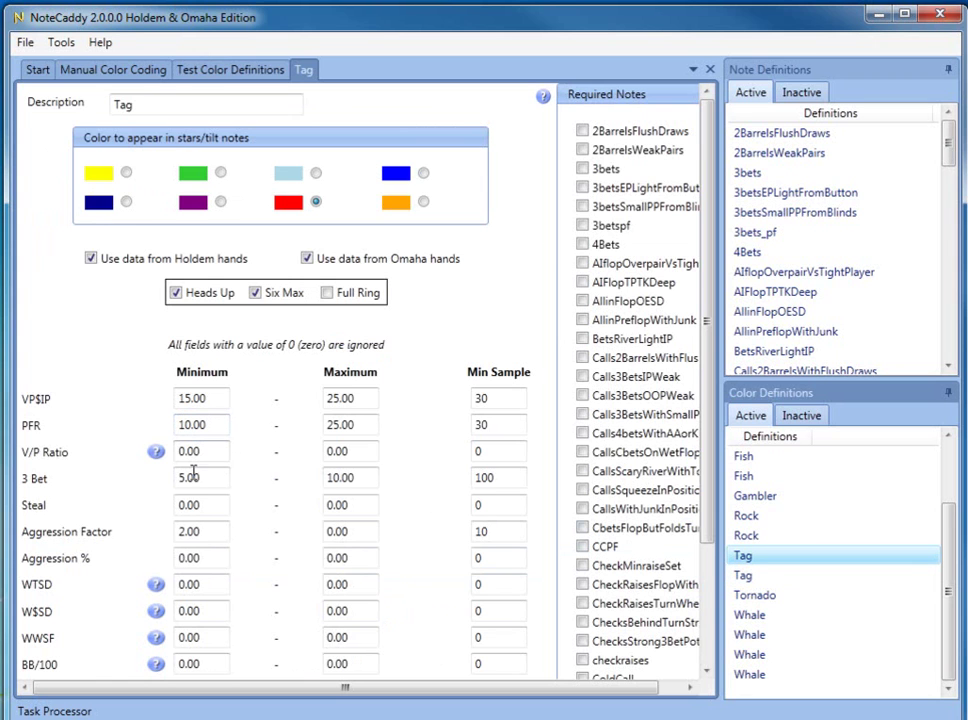
{"action": "left_click_drag", "start_coordinate": [210, 481], "coordinate": [171, 486]}
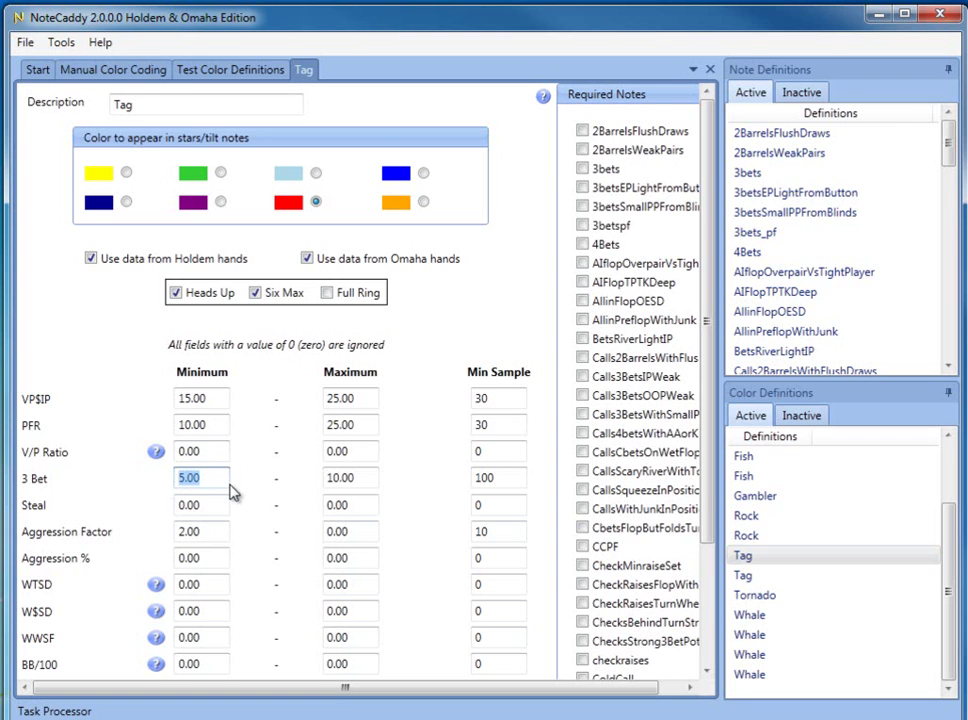
{"action": "left_click", "coordinate": [710, 72]}
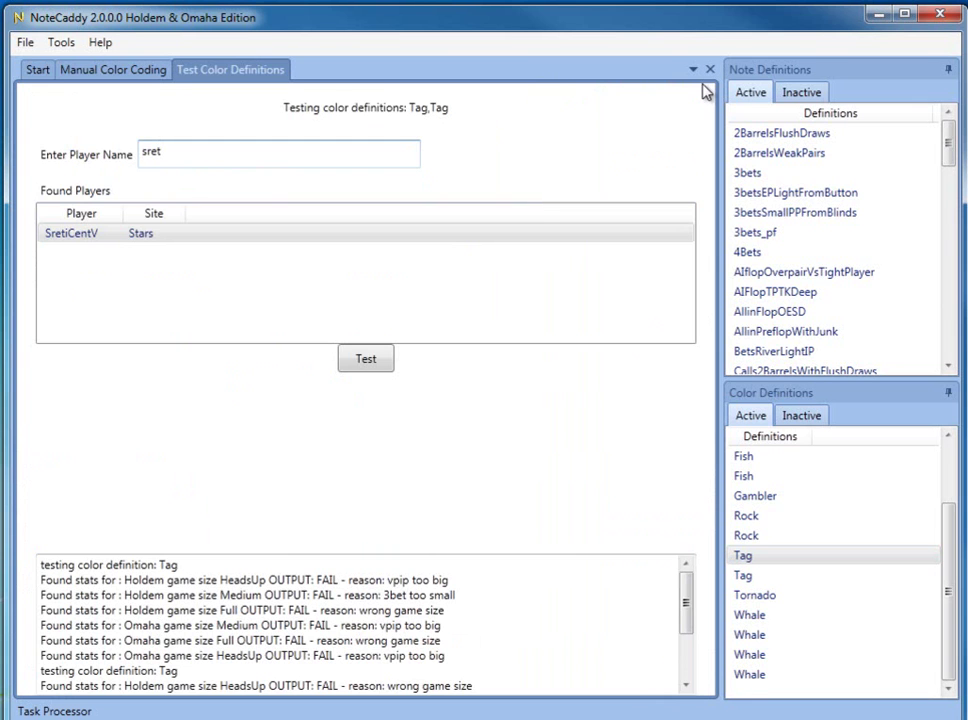
{"action": "left_click", "coordinate": [710, 69]}
Close Manual Color Coding, select both Tag definitions, and bring up their action menu.
{"action": "left_click", "coordinate": [710, 69]}
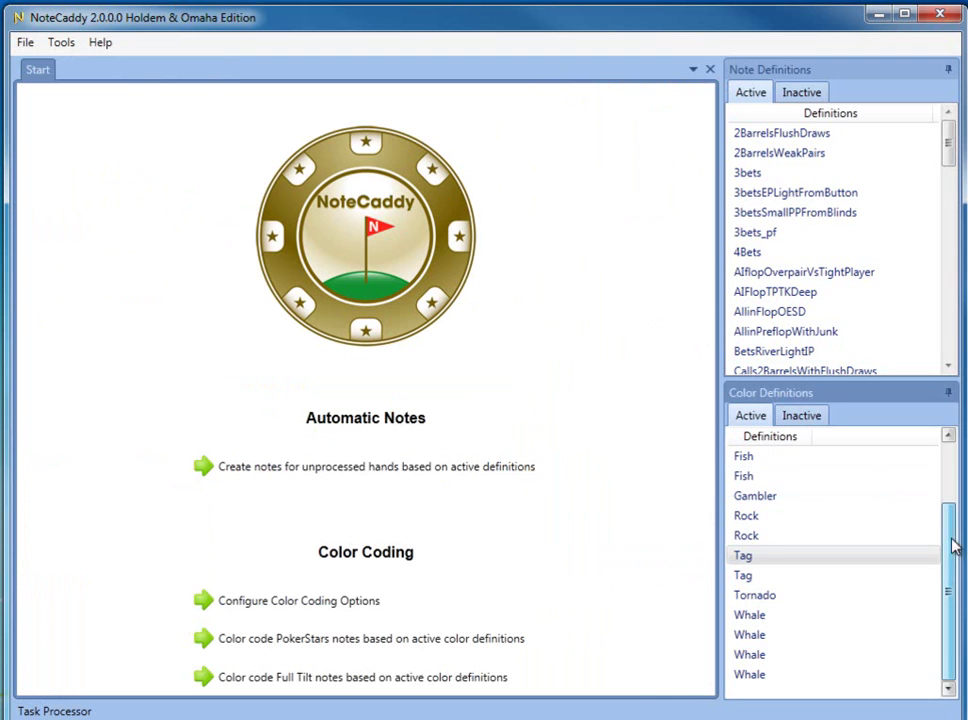
{"action": "left_click", "coordinate": [858, 564]}
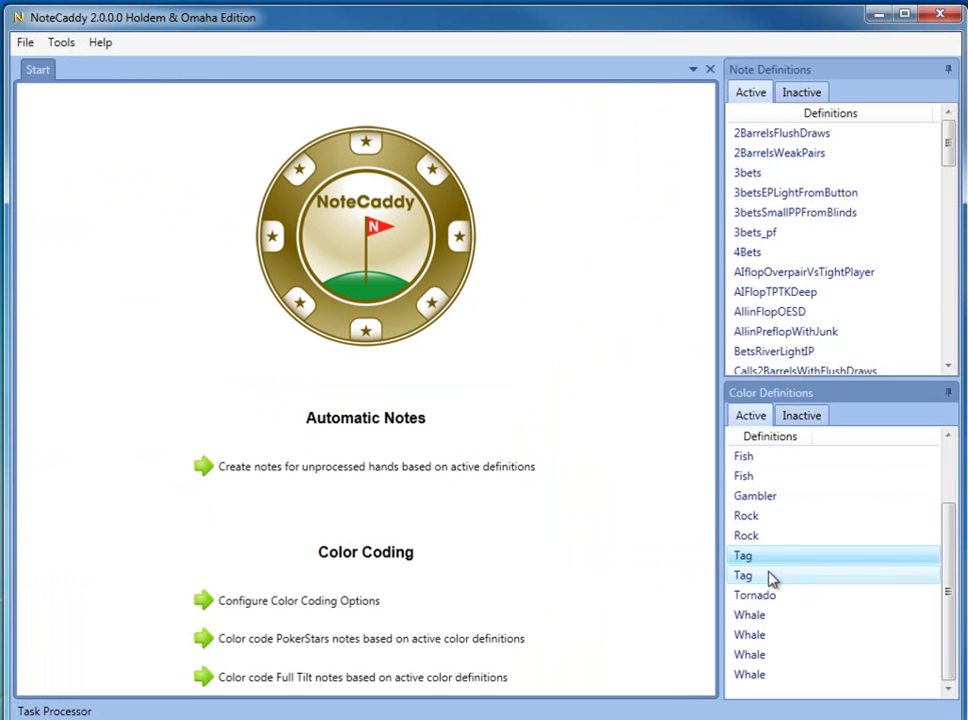
{"action": "left_click", "coordinate": [756, 575]}
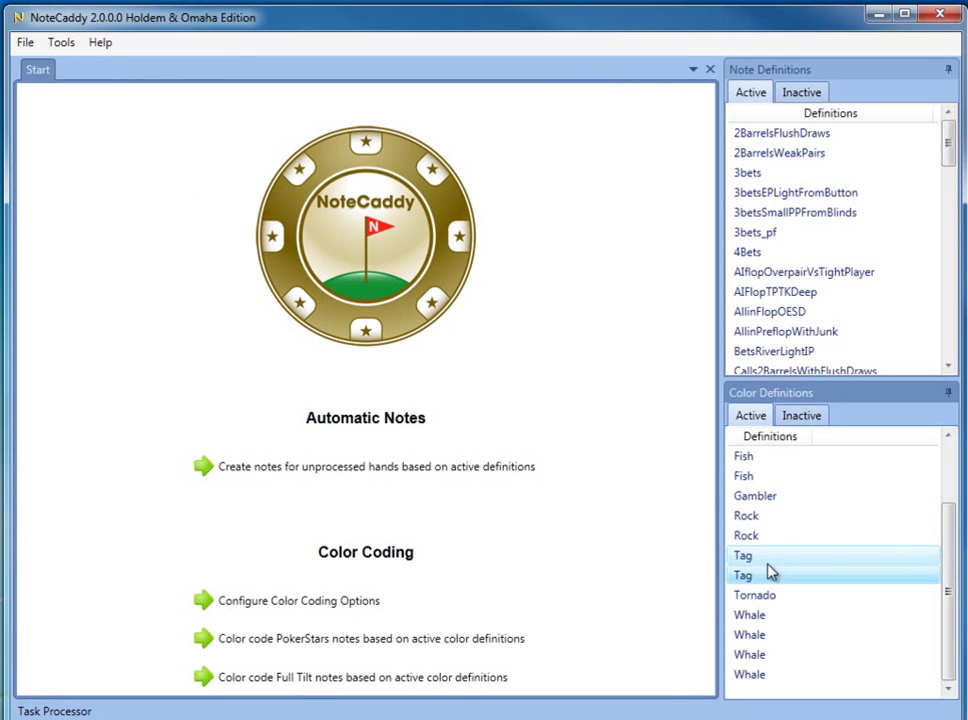
{"action": "right_click", "coordinate": [767, 561]}
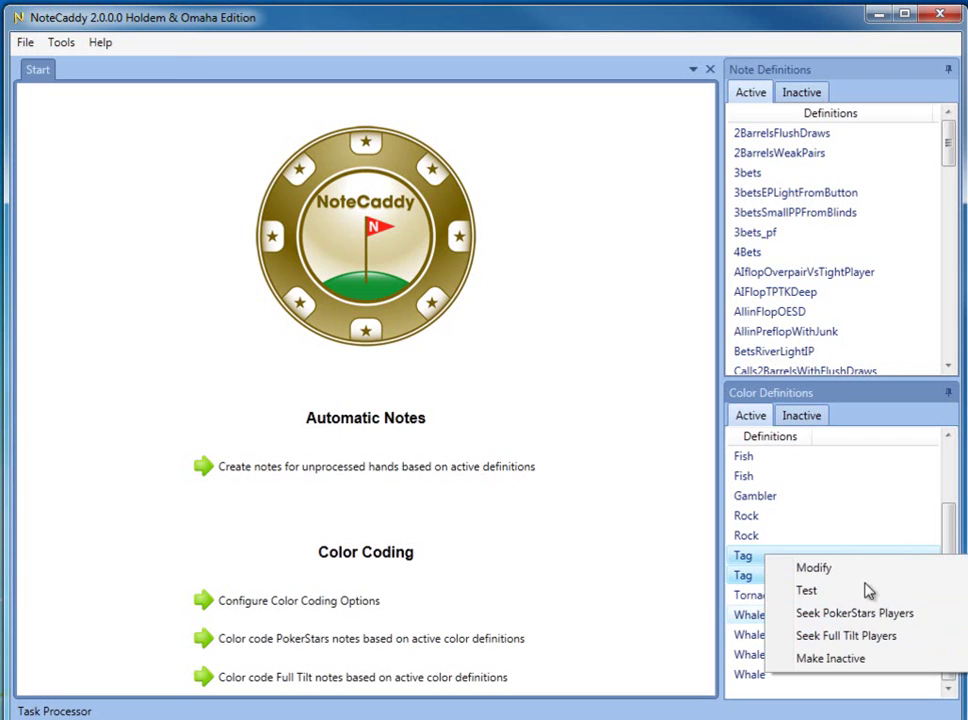
Seek PokerStars players for the Tag definitions and filter the Category column to Tag.
{"action": "left_click", "coordinate": [854, 613]}
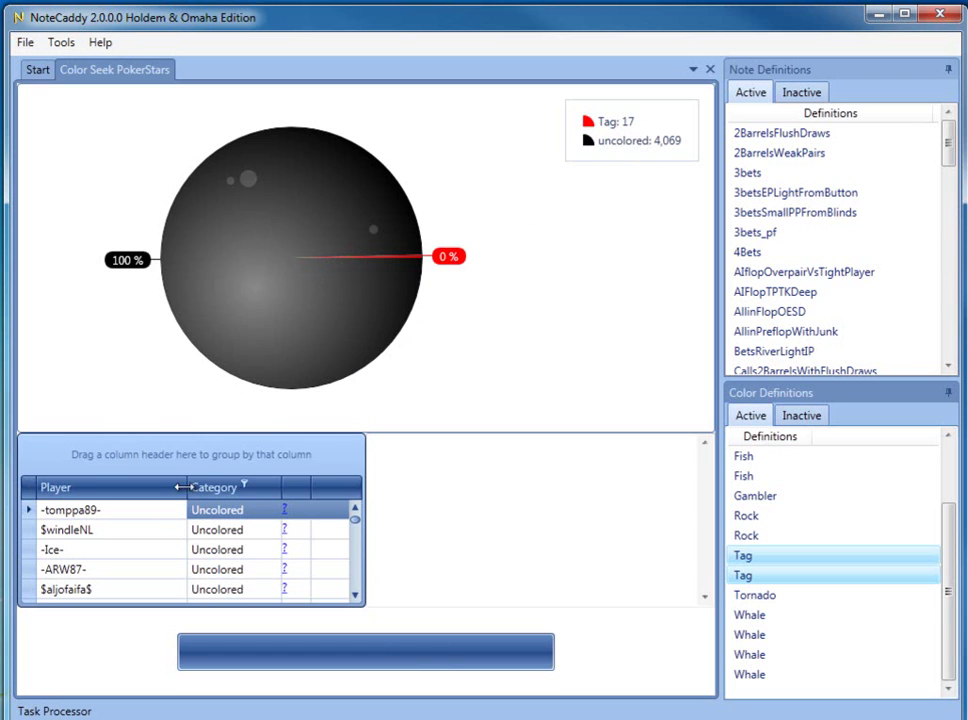
{"action": "left_click", "coordinate": [244, 487]}
{"action": "left_click", "coordinate": [259, 546]}
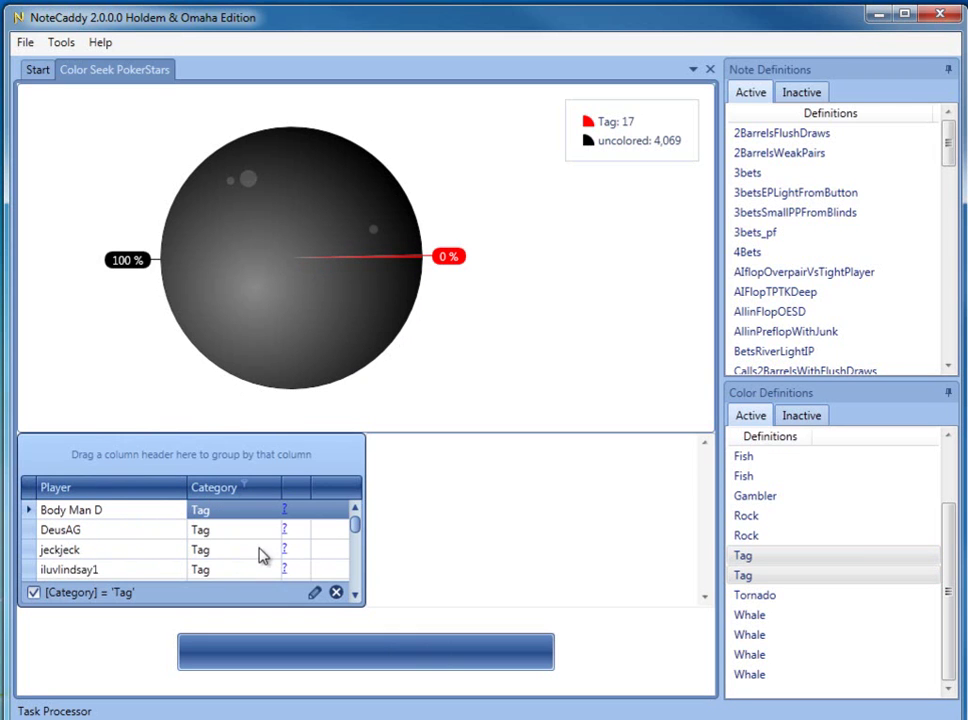
{"action": "left_click", "coordinate": [150, 535]}
{"action": "scroll", "coordinate": [149, 547], "scroll_direction": "down", "scroll_amount": 2}
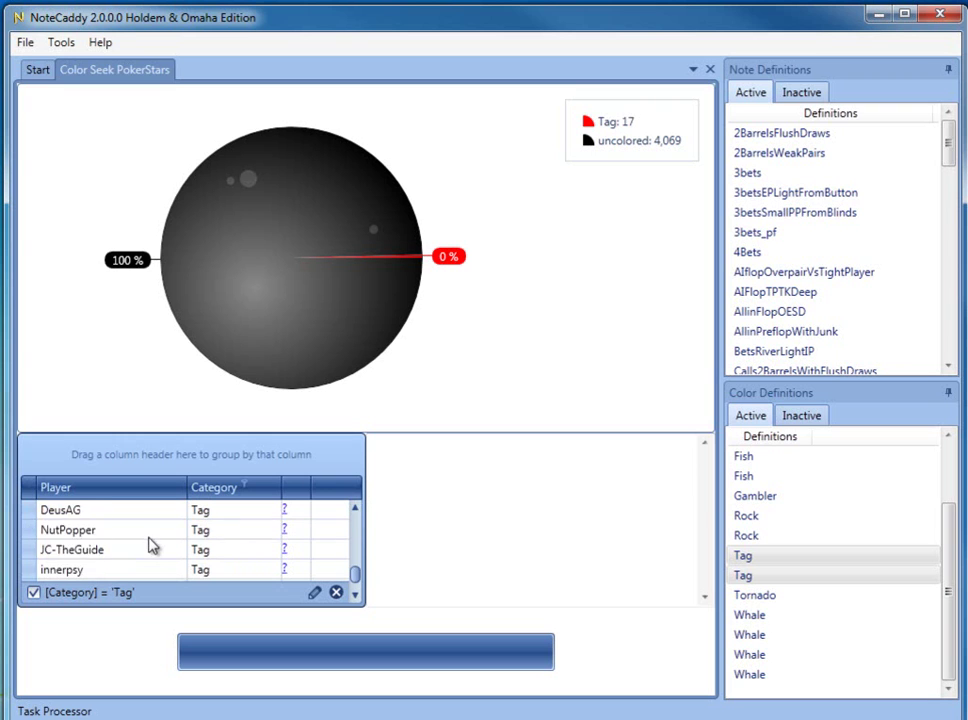
Remove the Tag filter to list all players and select an uncoloured one.
{"action": "scroll", "coordinate": [136, 549], "scroll_direction": "up", "scroll_amount": 2}
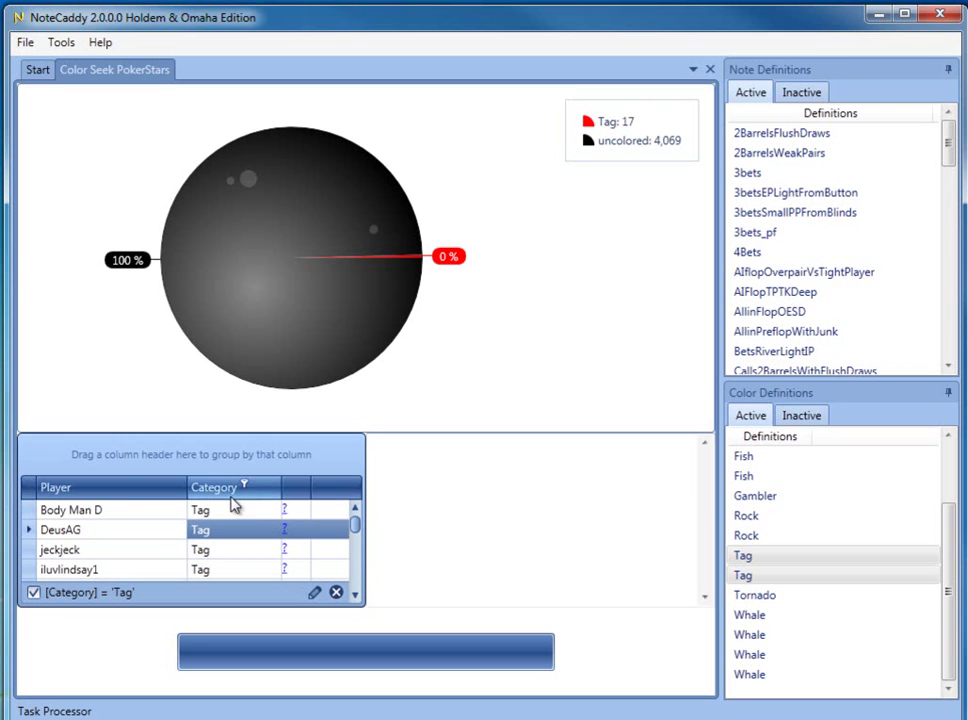
{"action": "left_click", "coordinate": [337, 594]}
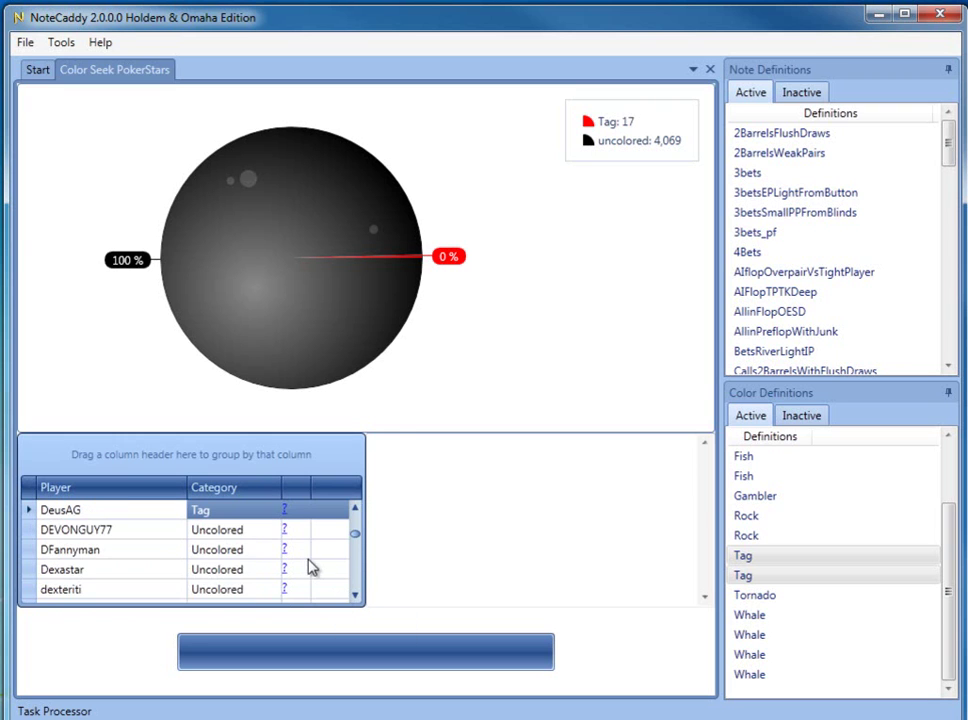
{"action": "left_click", "coordinate": [87, 529]}
{"action": "scroll", "coordinate": [87, 532], "scroll_direction": "down", "scroll_amount": 2}
{"action": "scroll", "coordinate": [86, 535], "scroll_direction": "up", "scroll_amount": 10}
{"action": "scroll", "coordinate": [87, 537], "scroll_direction": "up", "scroll_amount": 10}
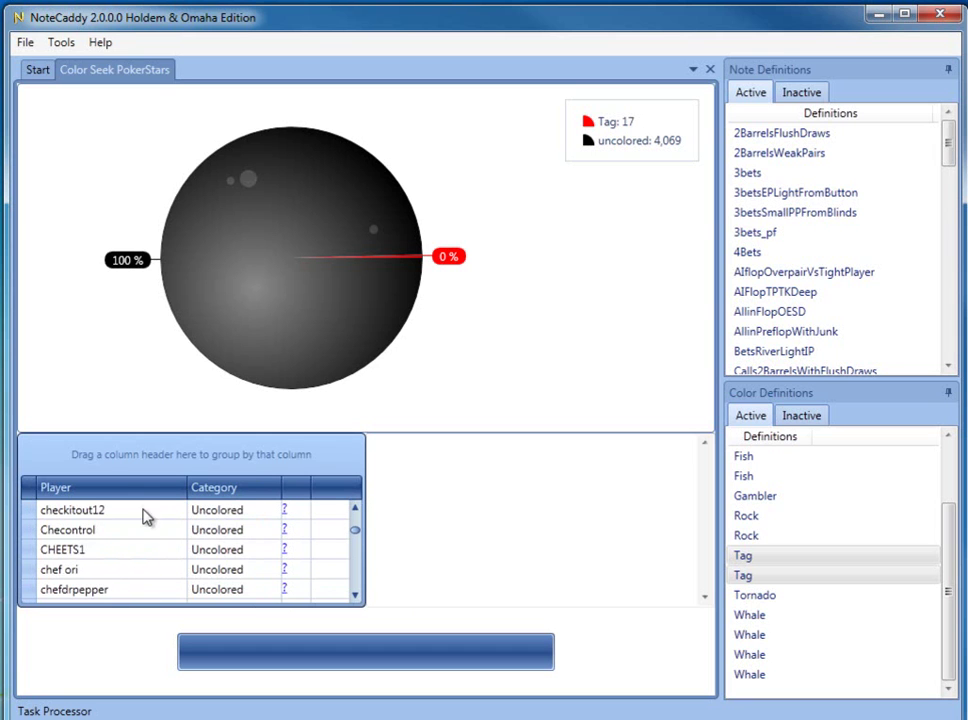
Read the uncoloured player's Tag test log showing the vpip sample is too small.
{"action": "left_click", "coordinate": [284, 511]}
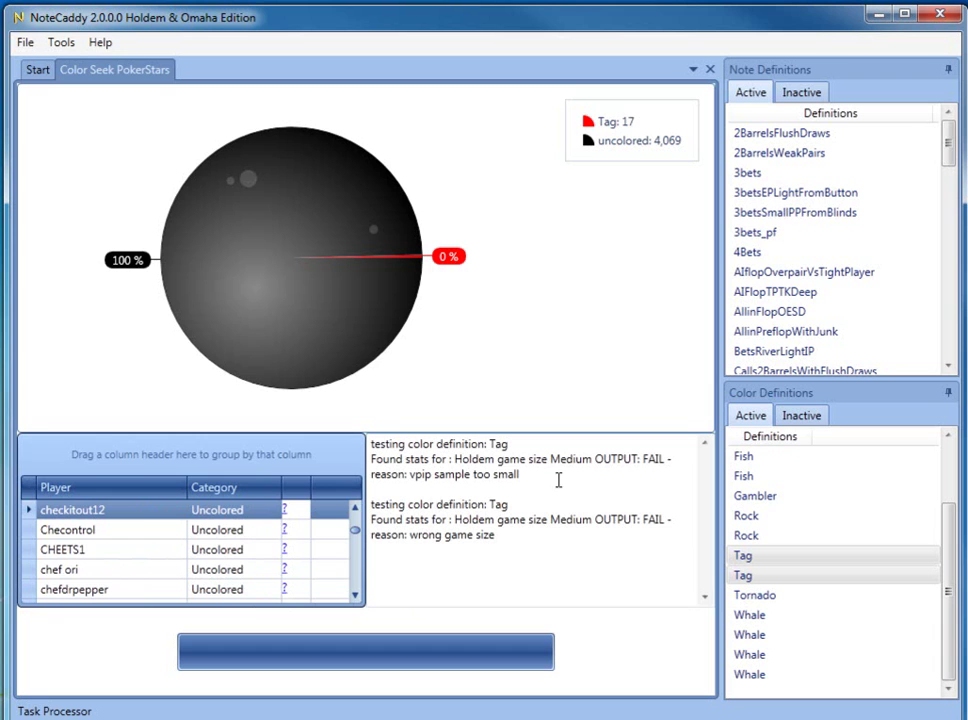
{"action": "left_click_drag", "start_coordinate": [527, 477], "coordinate": [372, 485]}
{"action": "left_click", "coordinate": [524, 475]}
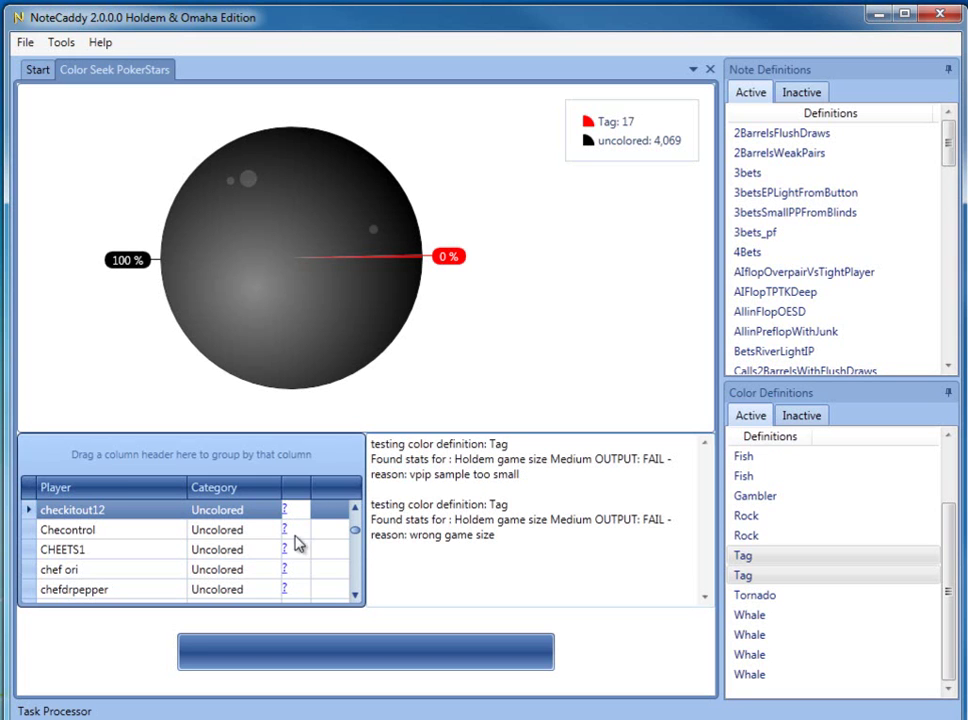
Set the Filter Editor's Player condition to names beginning with 's' and apply it.
{"action": "left_click", "coordinate": [79, 486]}
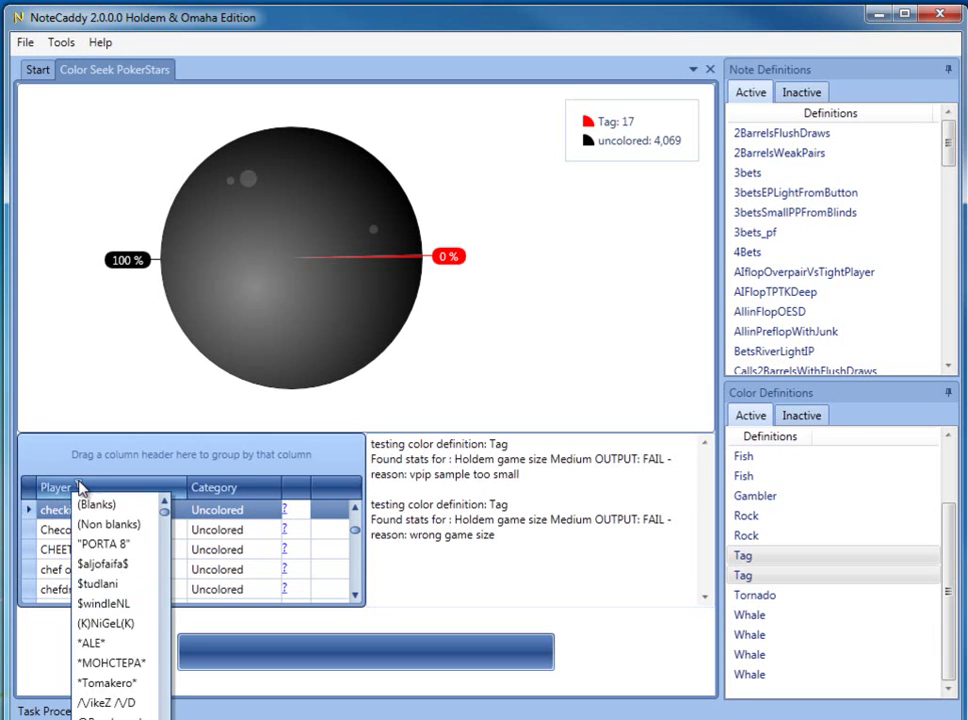
{"action": "left_click", "coordinate": [79, 486]}
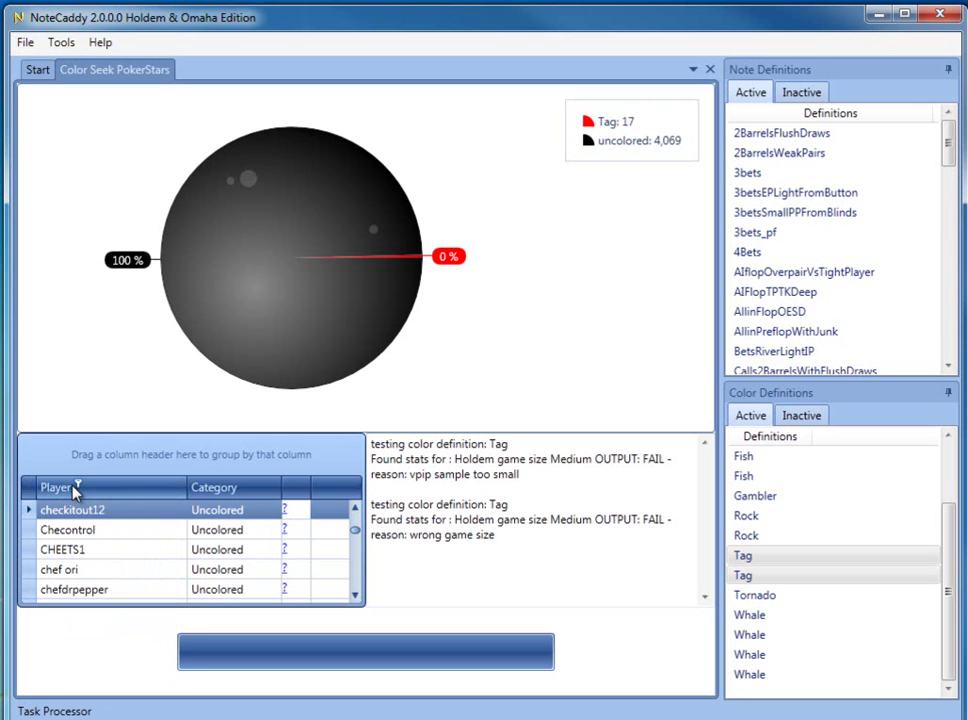
{"action": "right_click", "coordinate": [72, 488]}
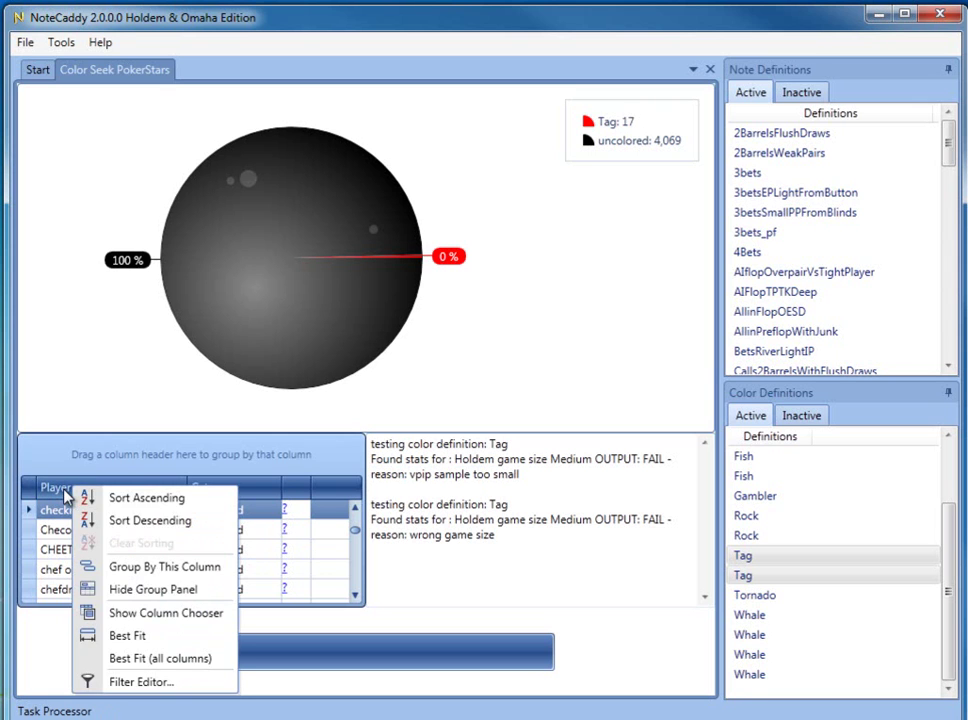
{"action": "left_click", "coordinate": [147, 680]}
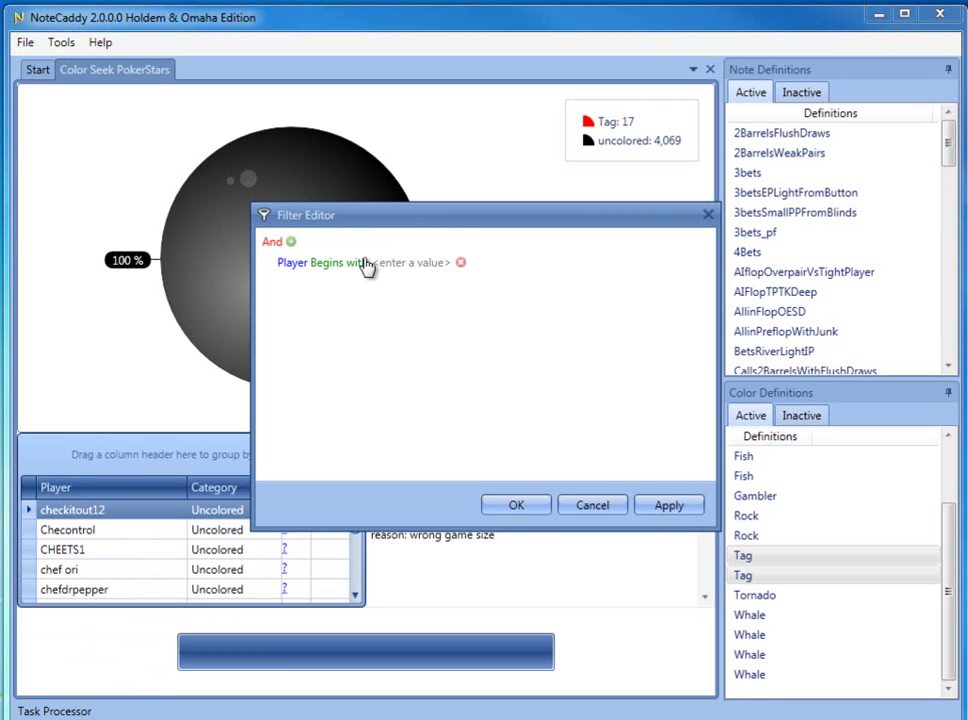
{"action": "left_click", "coordinate": [409, 261]}
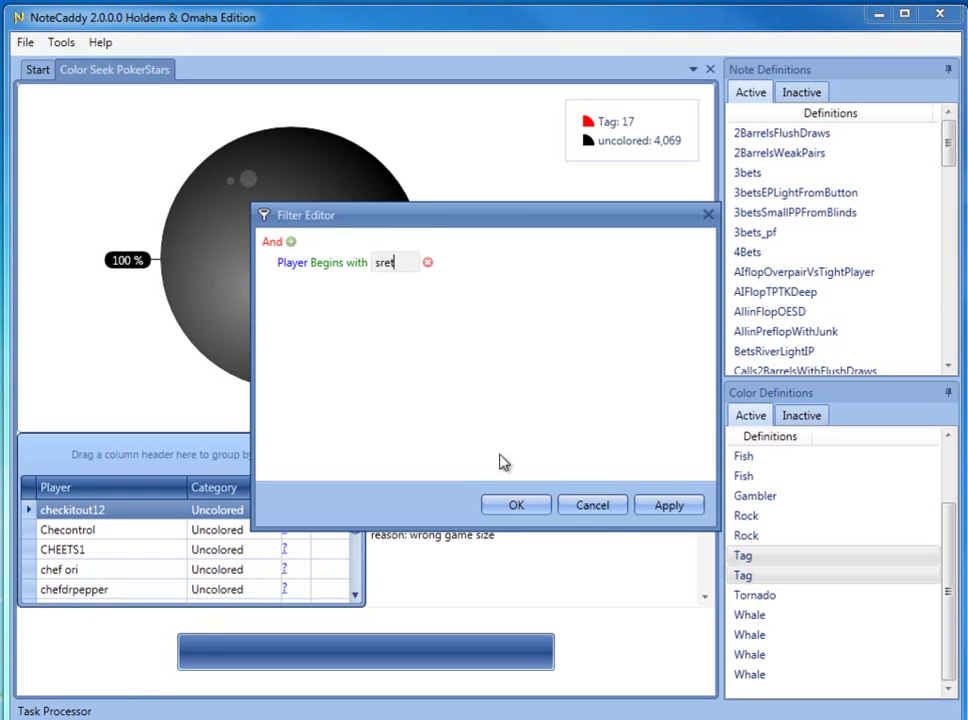
{"action": "left_click", "coordinate": [656, 508]}
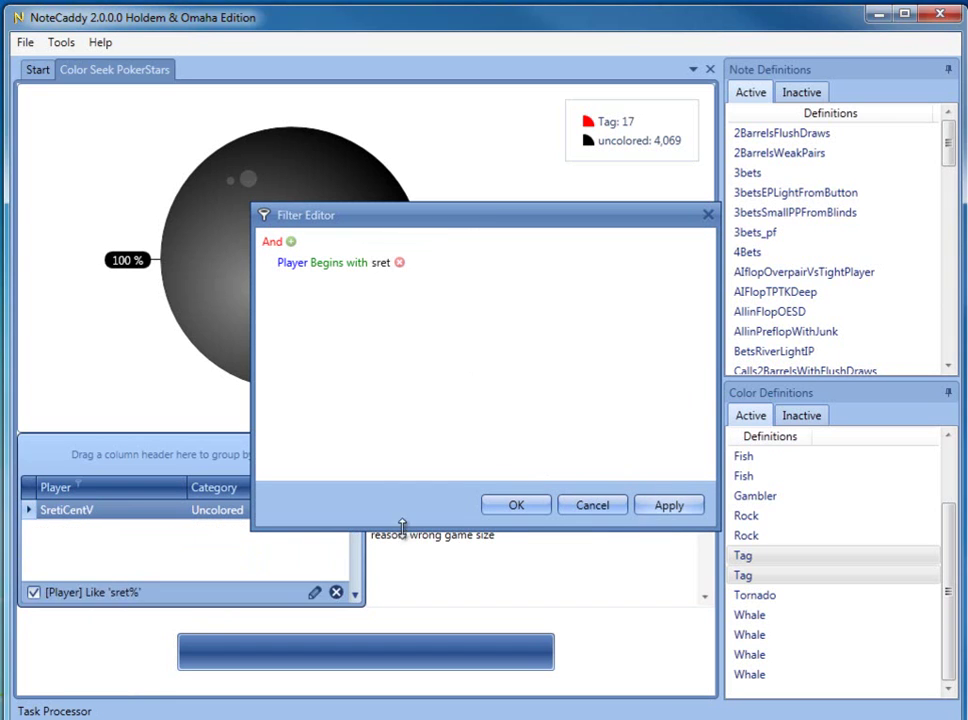
{"action": "left_click", "coordinate": [378, 266]}
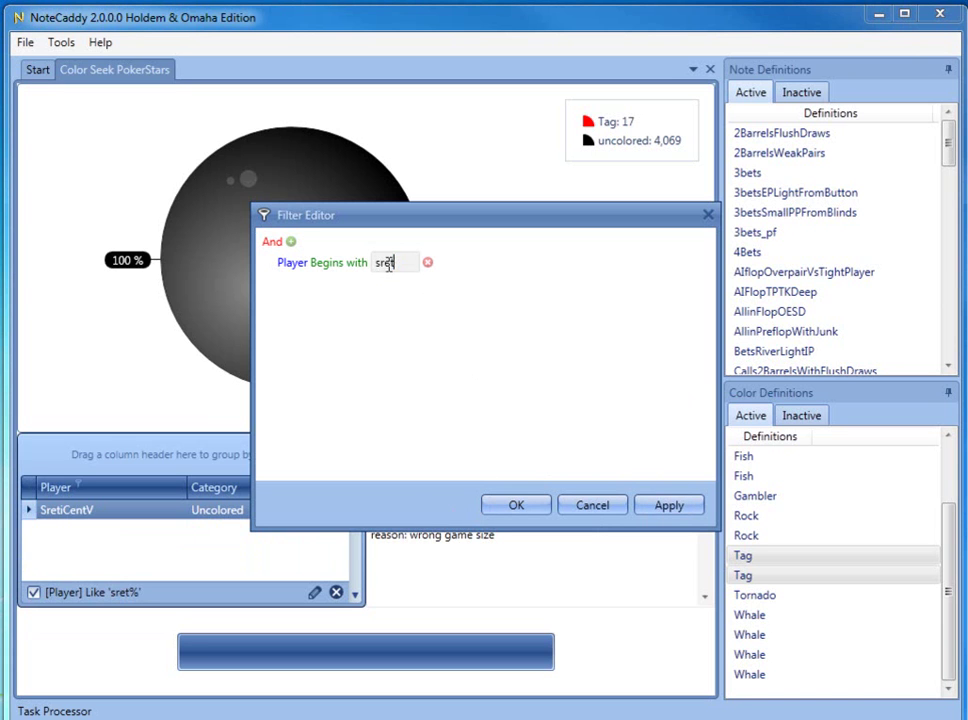
{"action": "key", "text": "BackSpace"}
{"action": "key", "text": "BackSpace"}
{"action": "key", "text": "BackSpace"}
{"action": "left_click", "coordinate": [670, 505]}
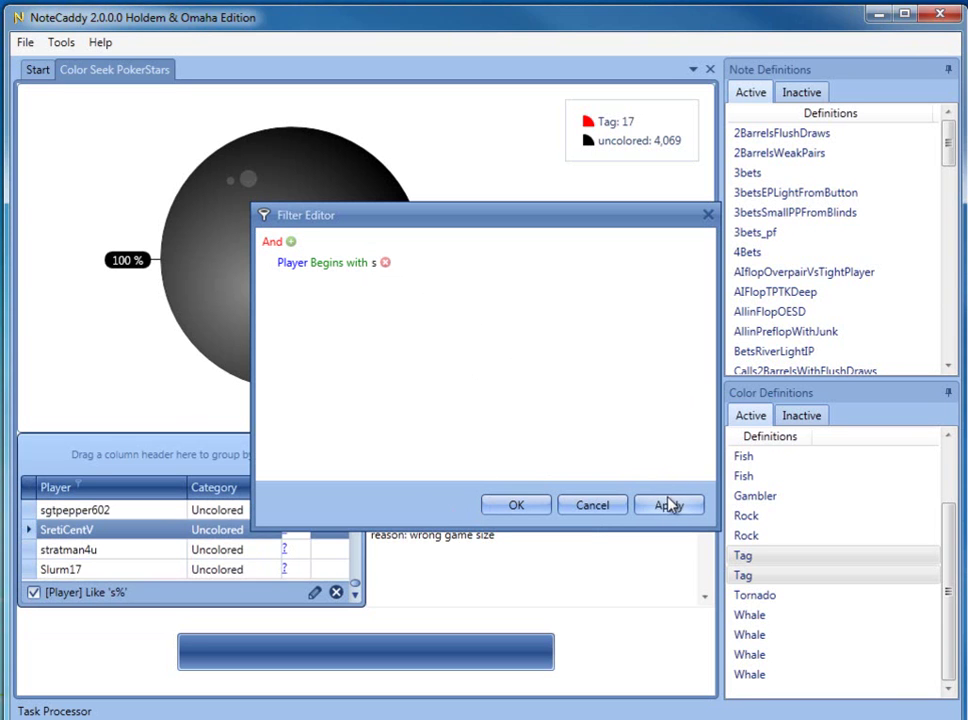
{"action": "left_click", "coordinate": [530, 502]}
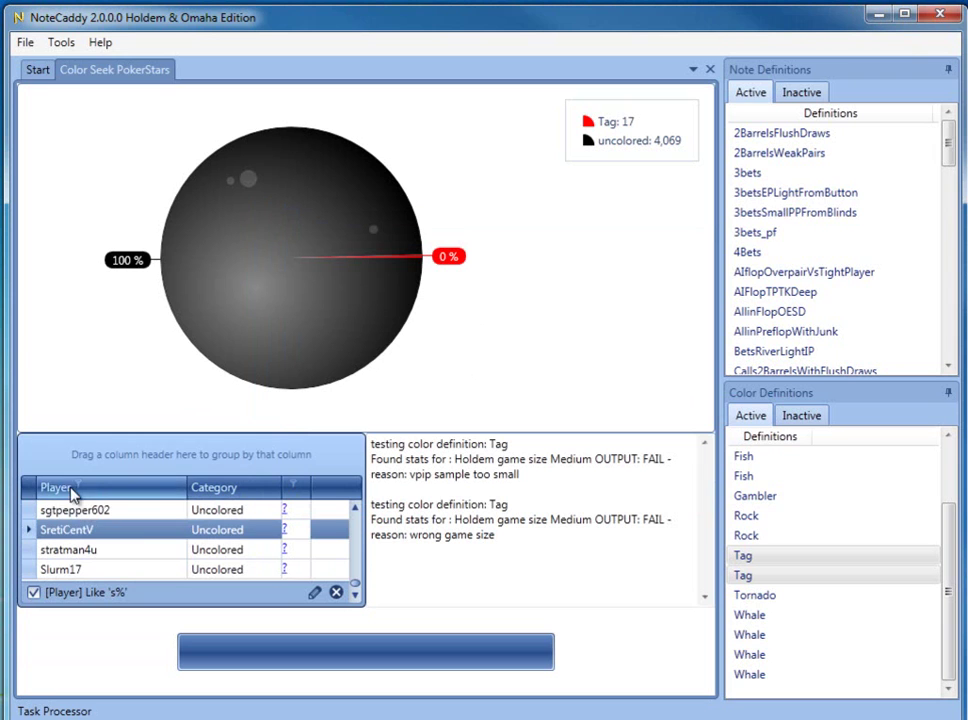
Page through the list of players whose names begin with s.
{"action": "left_click", "coordinate": [196, 551]}
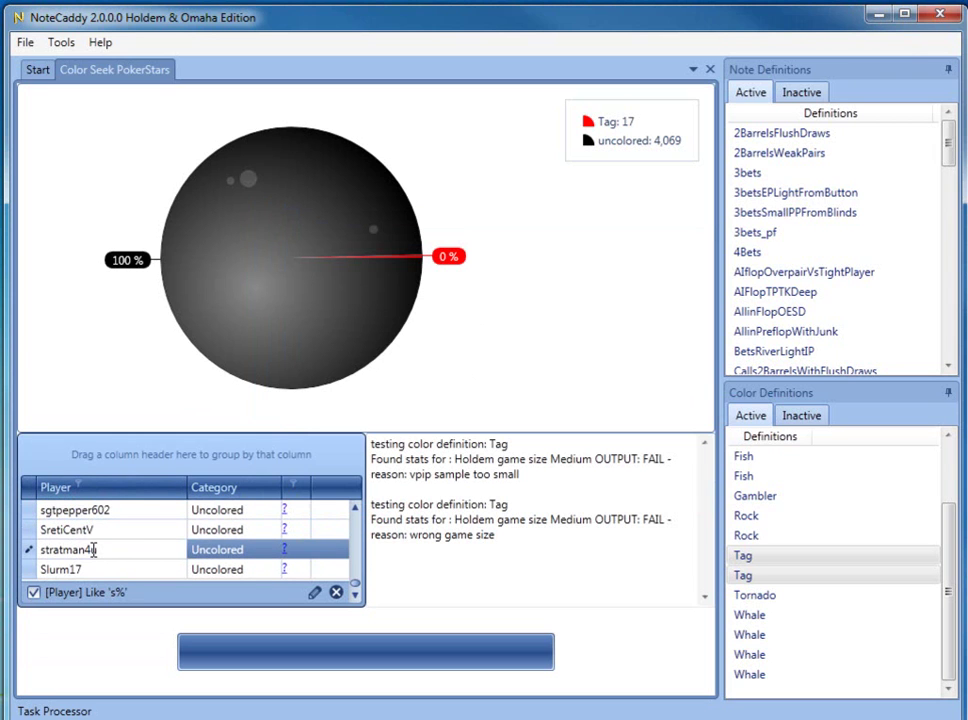
{"action": "scroll", "coordinate": [134, 545], "scroll_direction": "down", "scroll_amount": 2}
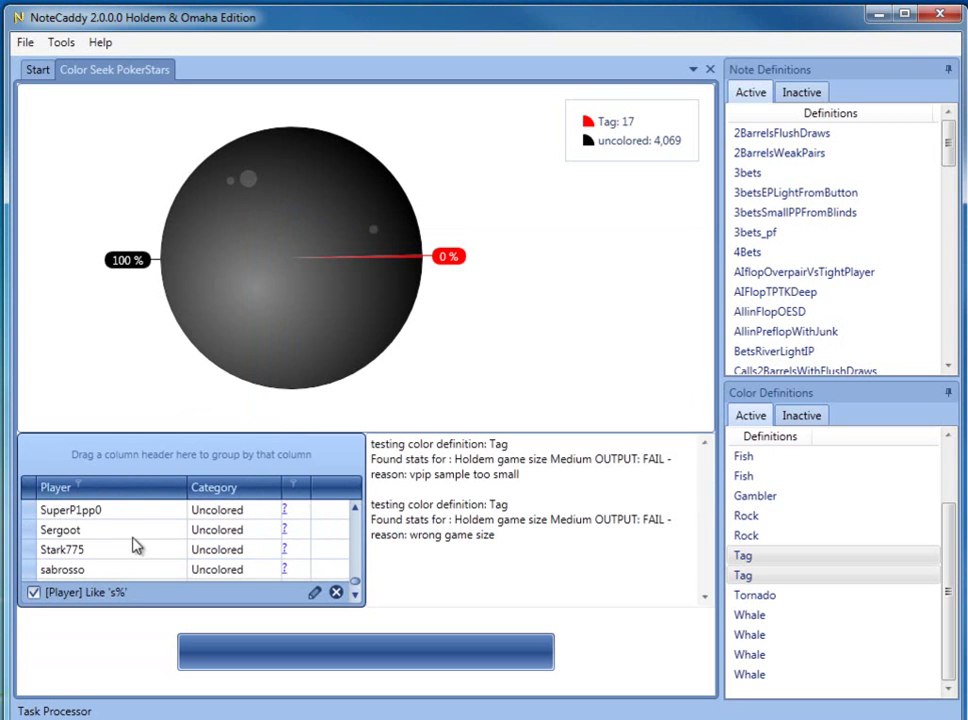
{"action": "left_click", "coordinate": [356, 568]}
{"action": "left_click", "coordinate": [356, 560]}
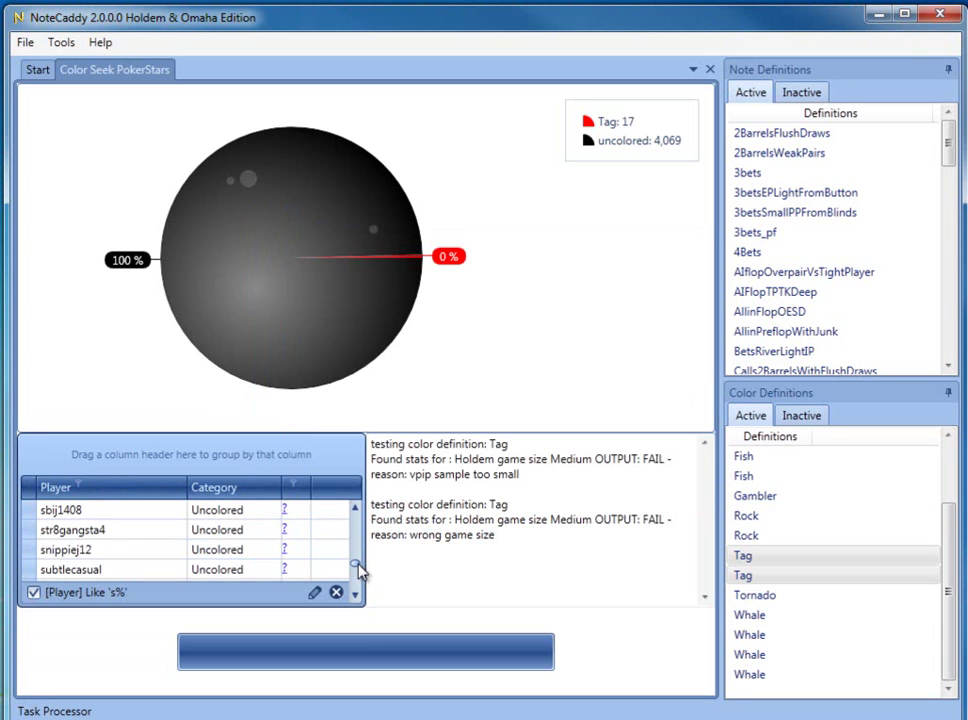
{"action": "left_click", "coordinate": [358, 568]}
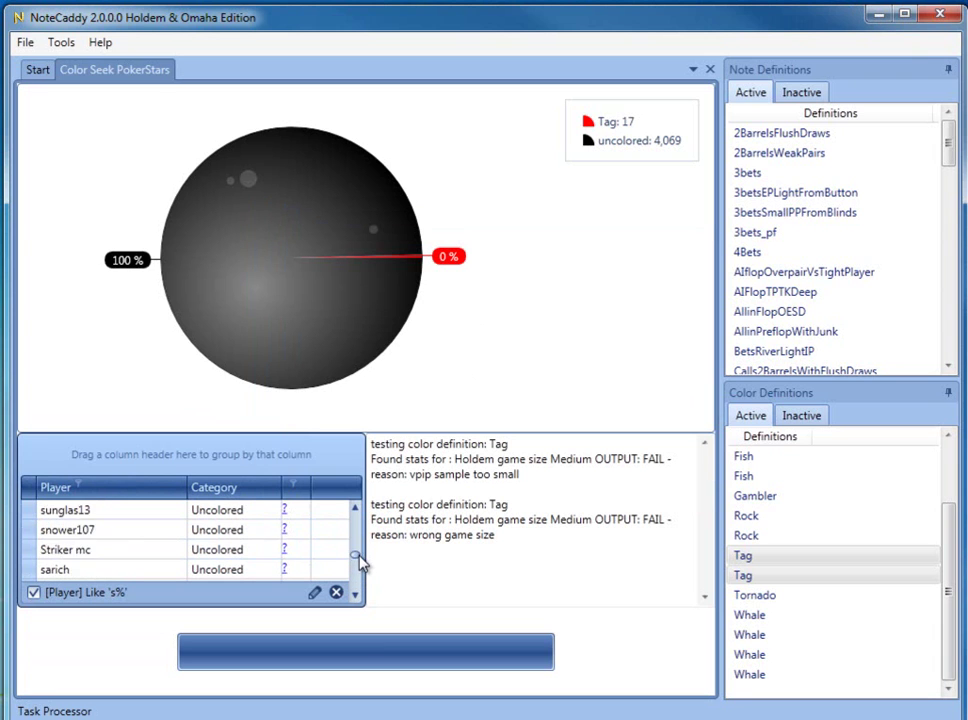
{"action": "left_click", "coordinate": [358, 536]}
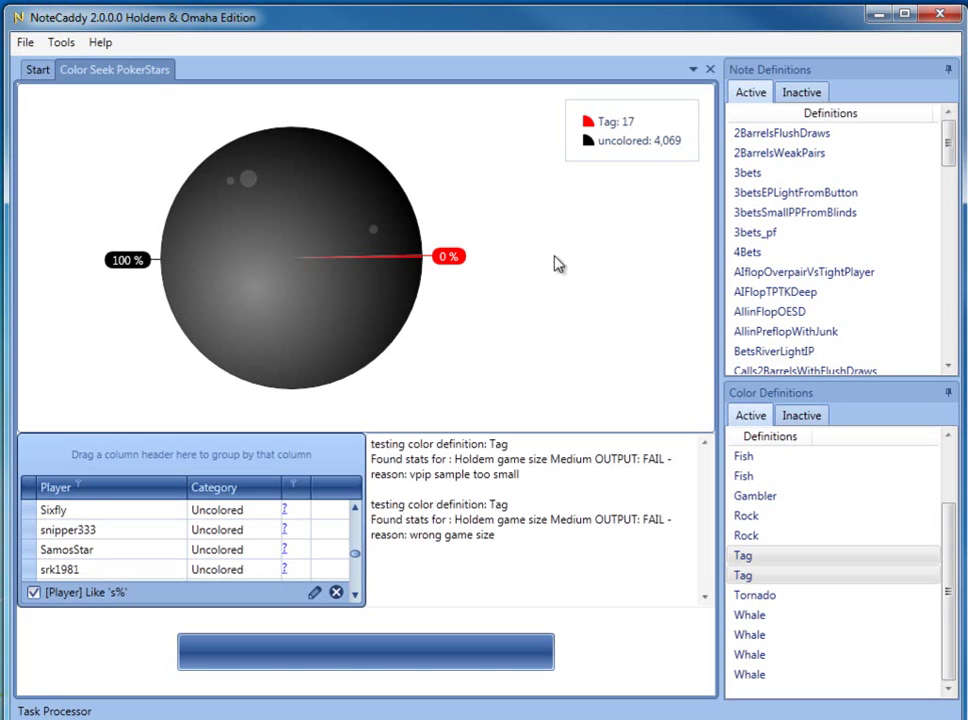
Close the Color Seek PokerStars tab and scroll through the Color Definitions list.
{"action": "left_click", "coordinate": [710, 69]}
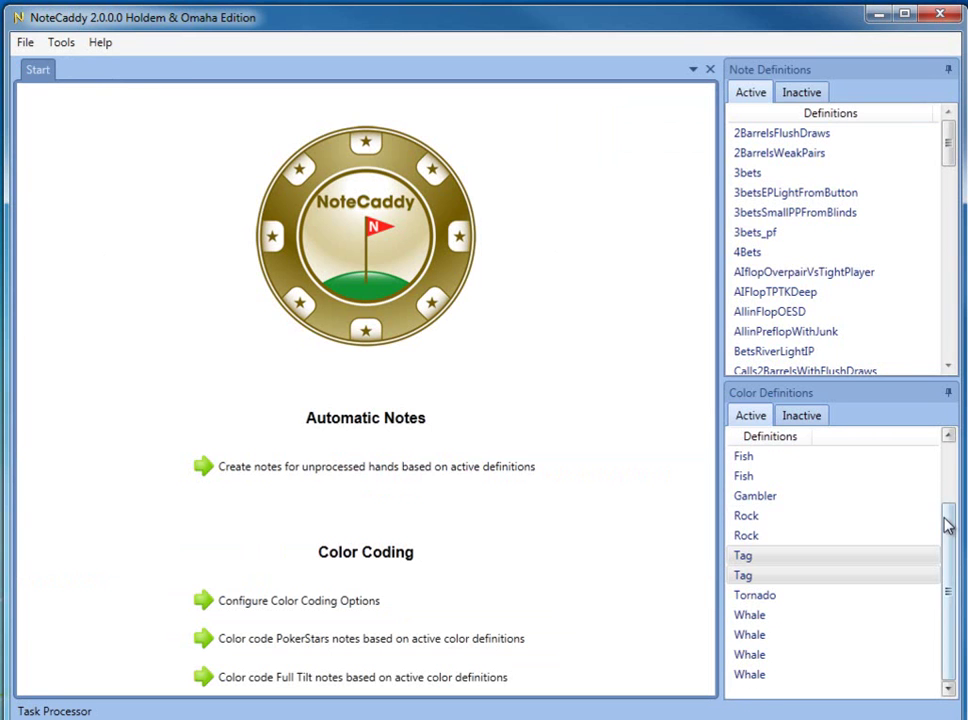
{"action": "scroll", "coordinate": [943, 510], "scroll_direction": "up", "scroll_amount": 2}
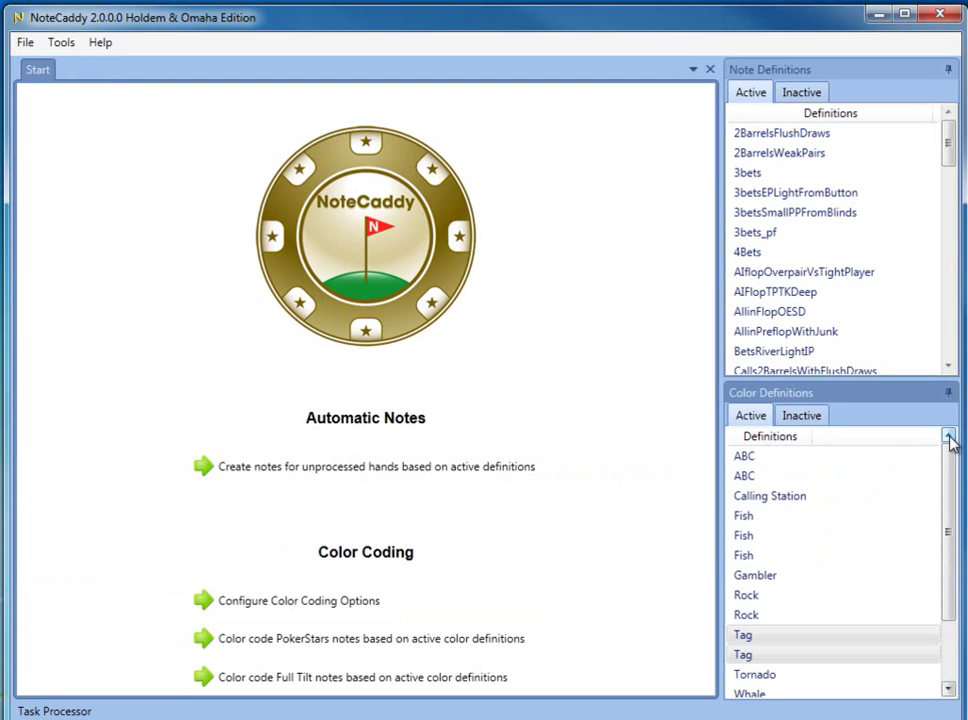
{"action": "left_click_drag", "start_coordinate": [952, 452], "coordinate": [944, 560]}
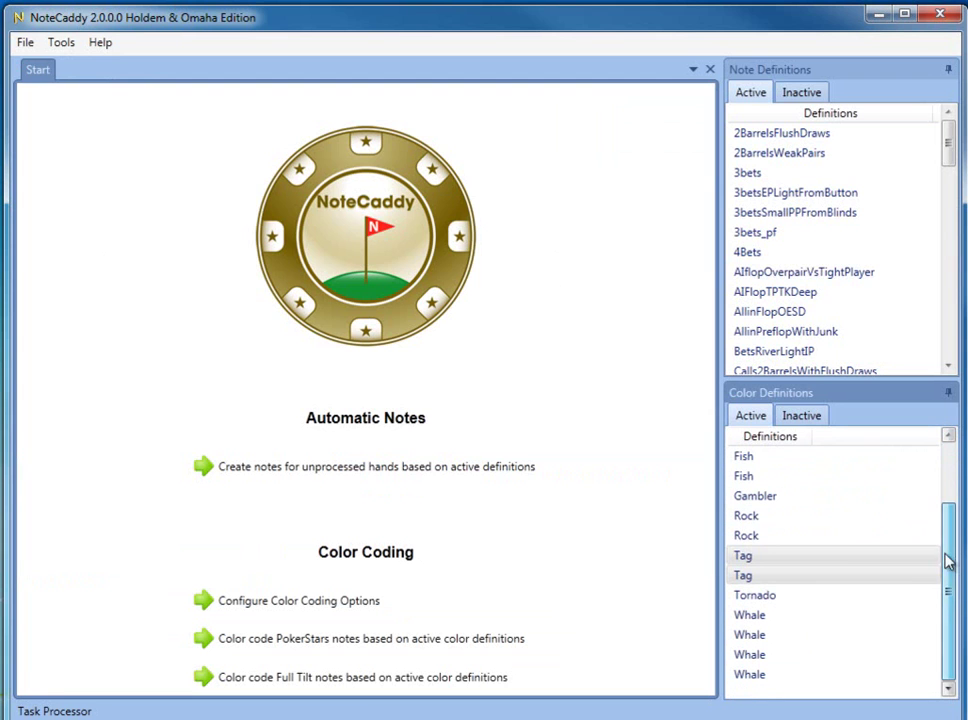
Open the Rock colour definition from Color Definitions for editing.
{"action": "double_click", "coordinate": [773, 540]}
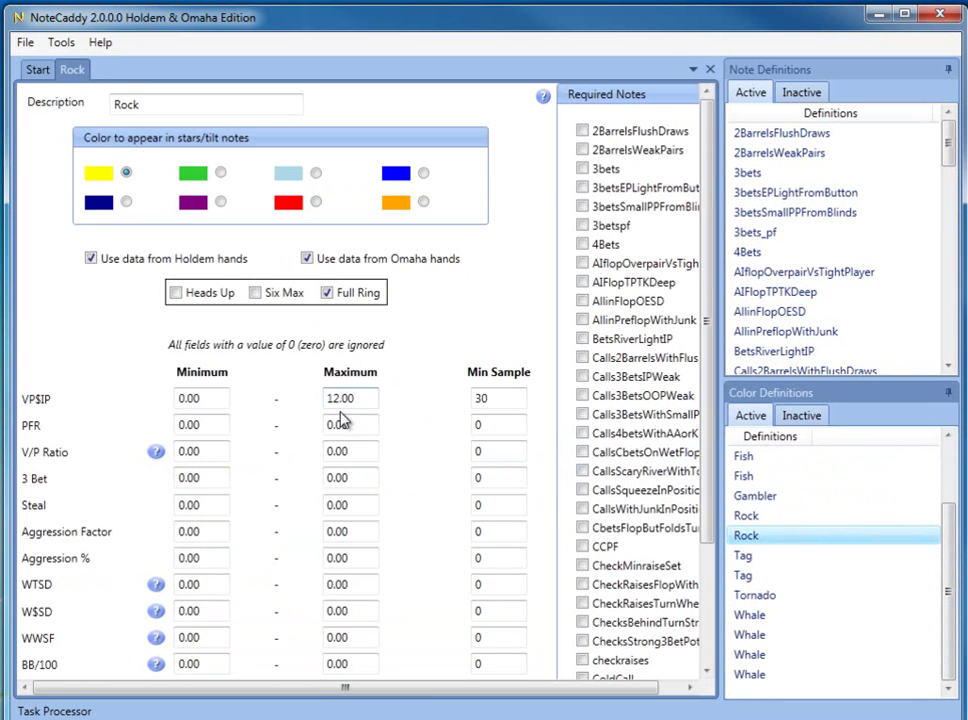
{"action": "left_click", "coordinate": [707, 96]}
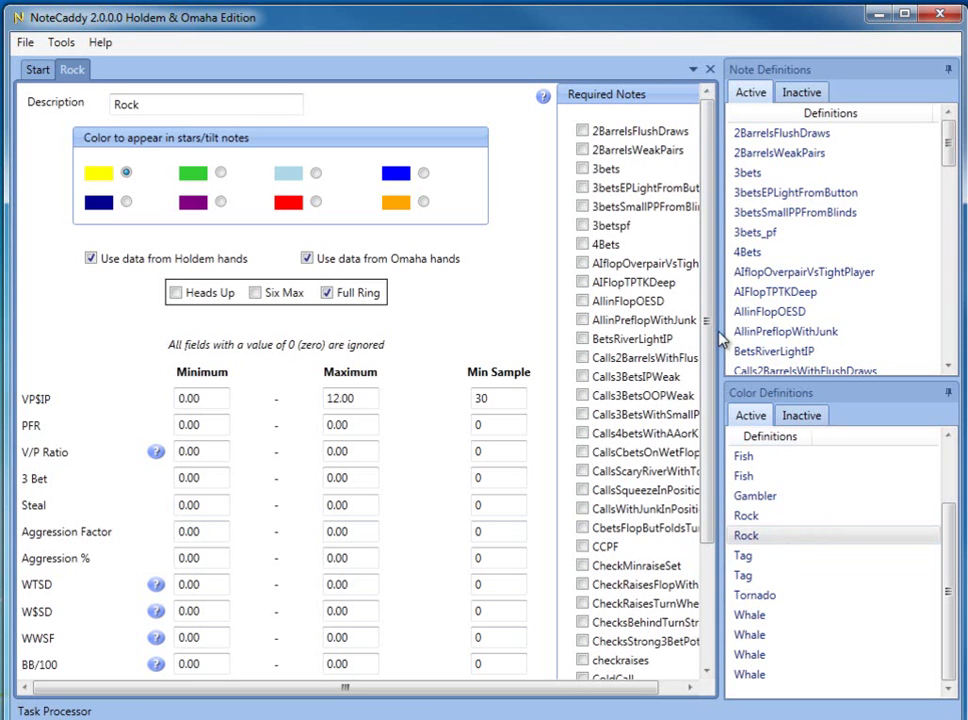
{"action": "scroll", "coordinate": [703, 365], "scroll_direction": "down", "scroll_amount": 2}
{"action": "scroll", "coordinate": [703, 365], "scroll_direction": "down", "scroll_amount": 1}
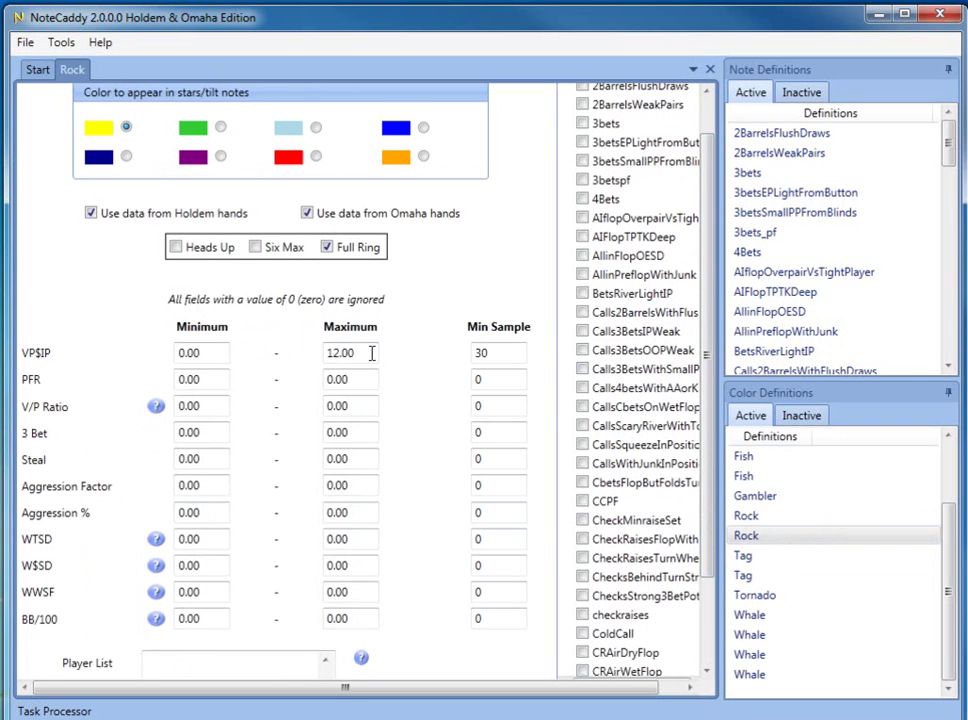
Set the Rock definition's VP$IP maximum to 12 and PFR maximum to 0.
{"action": "left_click_drag", "start_coordinate": [369, 353], "coordinate": [270, 346]}
{"action": "type", "text": "999999"}
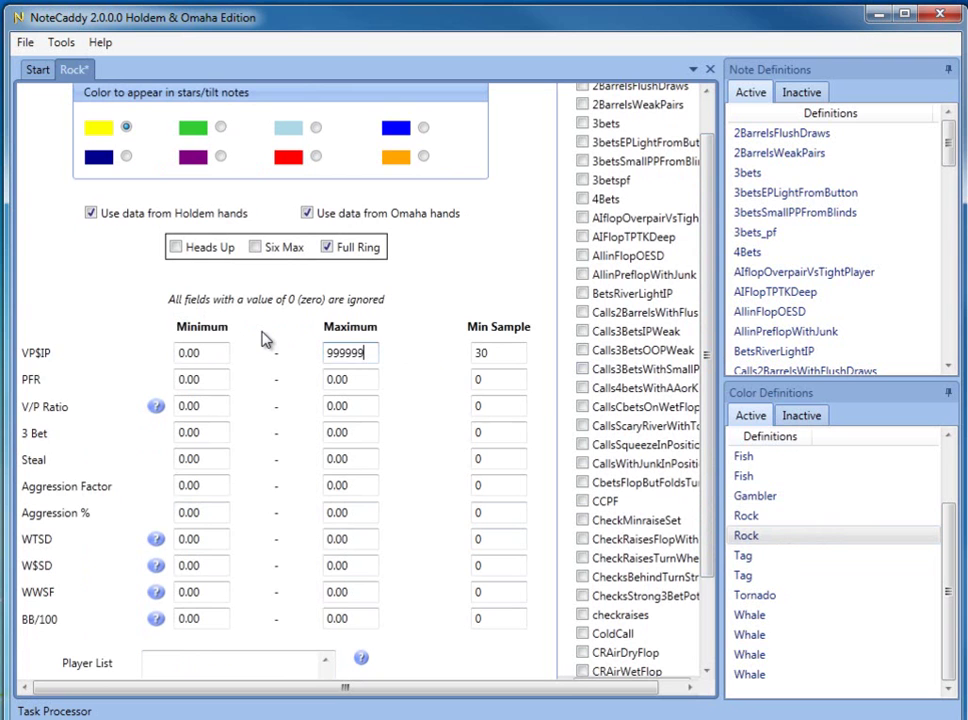
{"action": "key", "text": "ctrl+a"}
{"action": "type", "text": "12"}
{"action": "scroll", "coordinate": [458, 440], "scroll_direction": "up", "scroll_amount": 1}
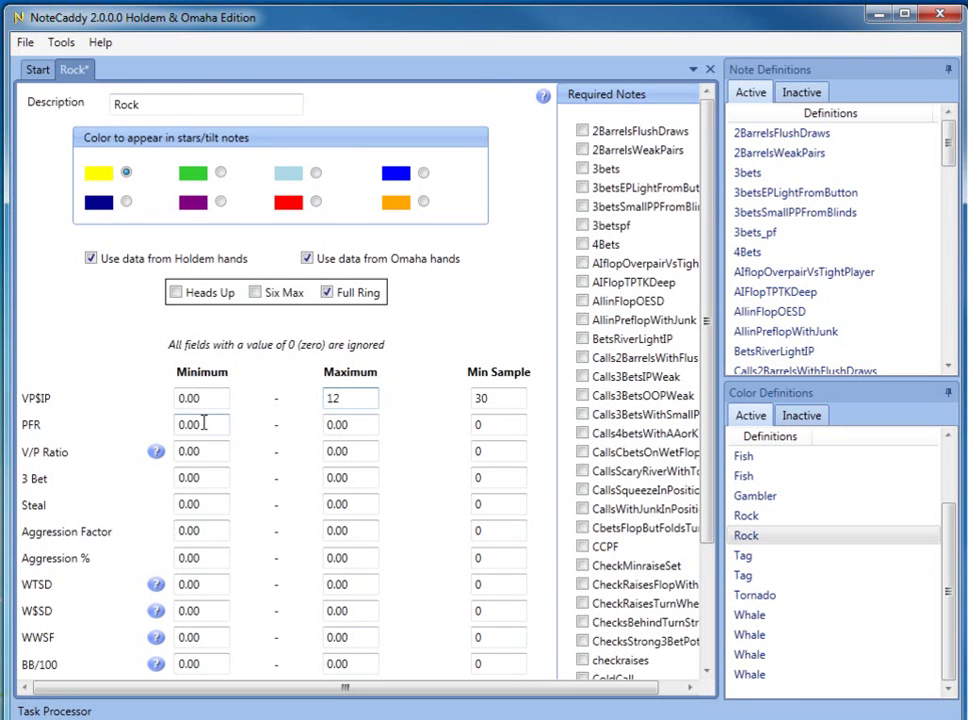
{"action": "key", "text": "Tab"}
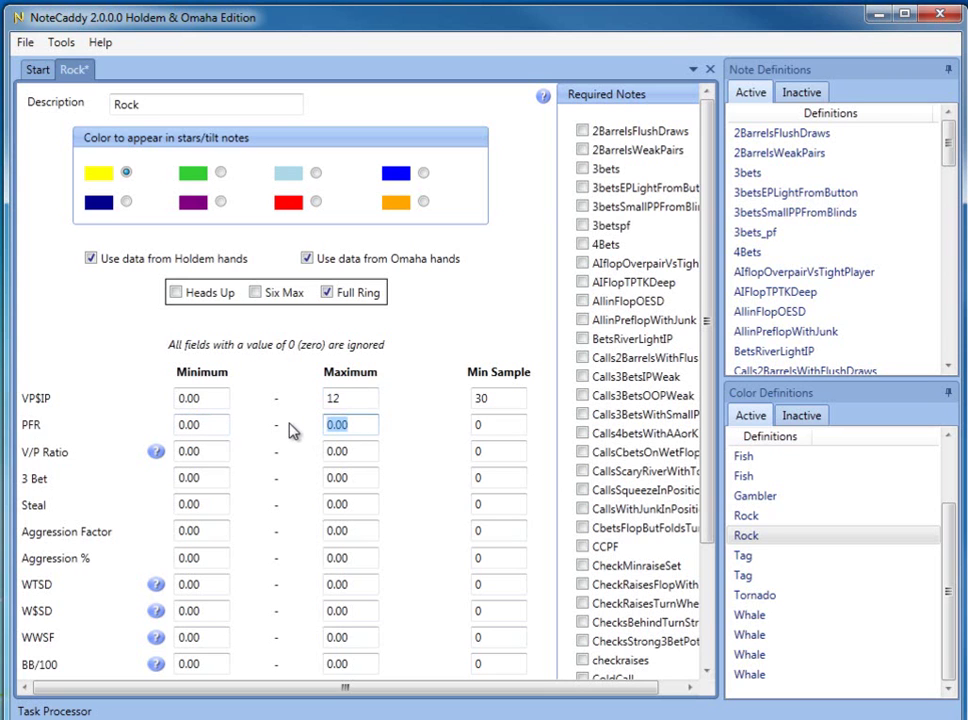
{"action": "type", "text": "9999"}
{"action": "key", "text": "ctrl+a"}
{"action": "type", "text": "0"}
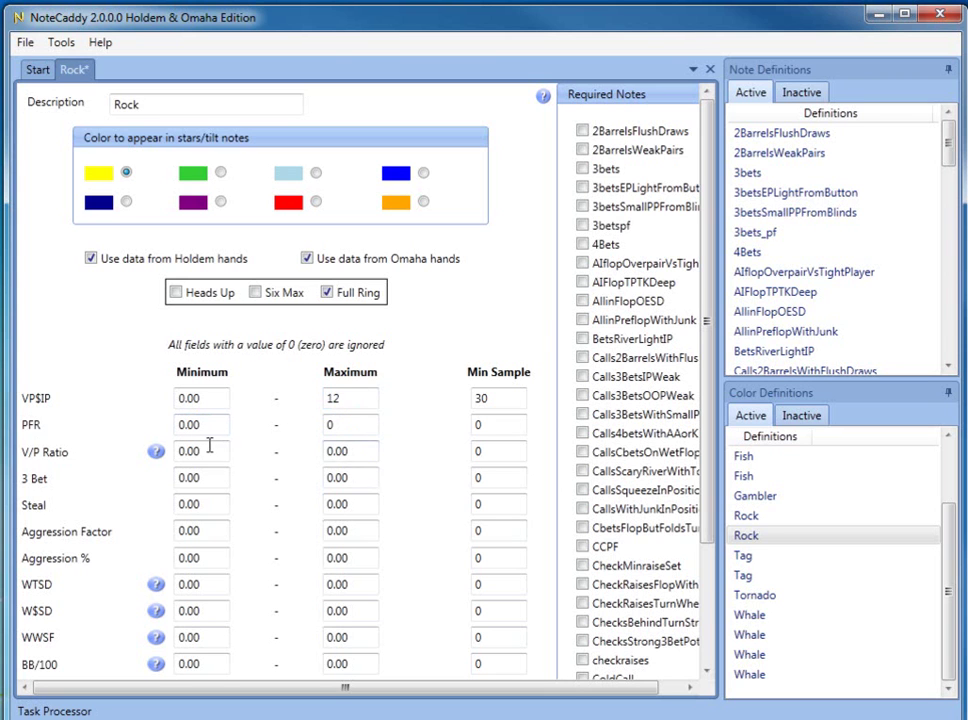
Review the Rock definition's Min Sample value of 30.
{"action": "left_click_drag", "start_coordinate": [706, 318], "coordinate": [735, 414]}
{"action": "scroll", "coordinate": [145, 278], "scroll_direction": "up", "scroll_amount": 2}
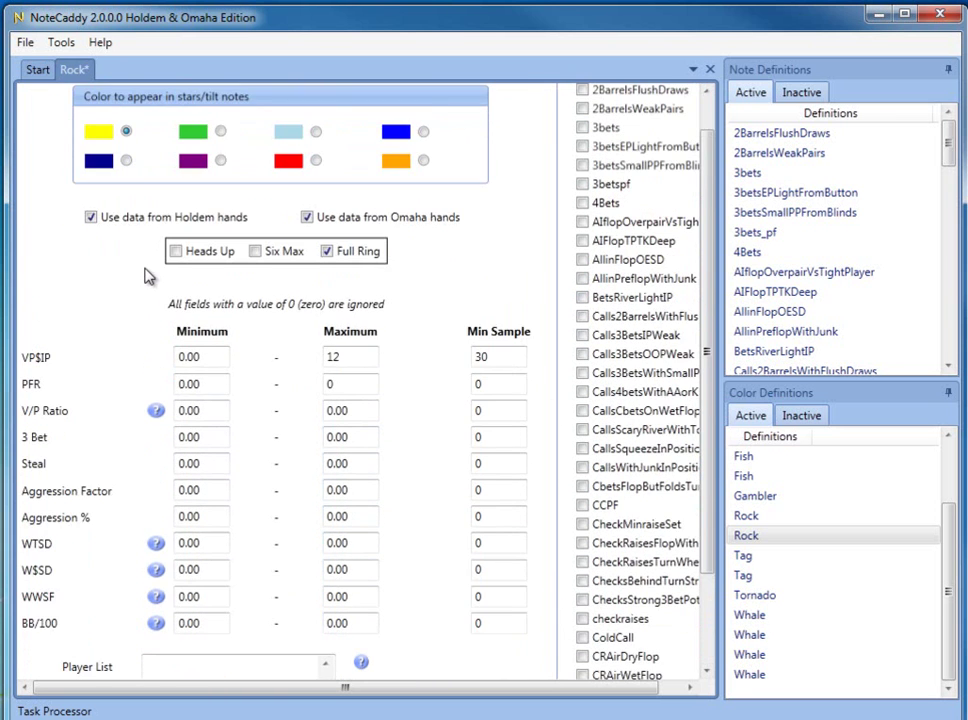
{"action": "scroll", "coordinate": [145, 278], "scroll_direction": "up", "scroll_amount": 1}
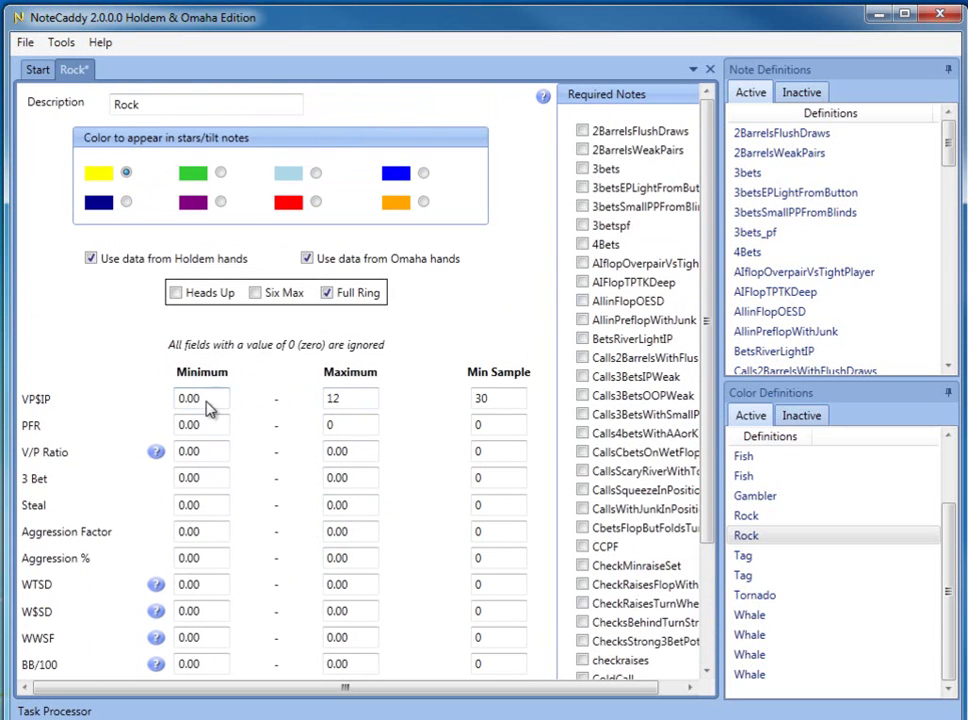
{"action": "scroll", "coordinate": [328, 398], "scroll_direction": "down", "scroll_amount": 1}
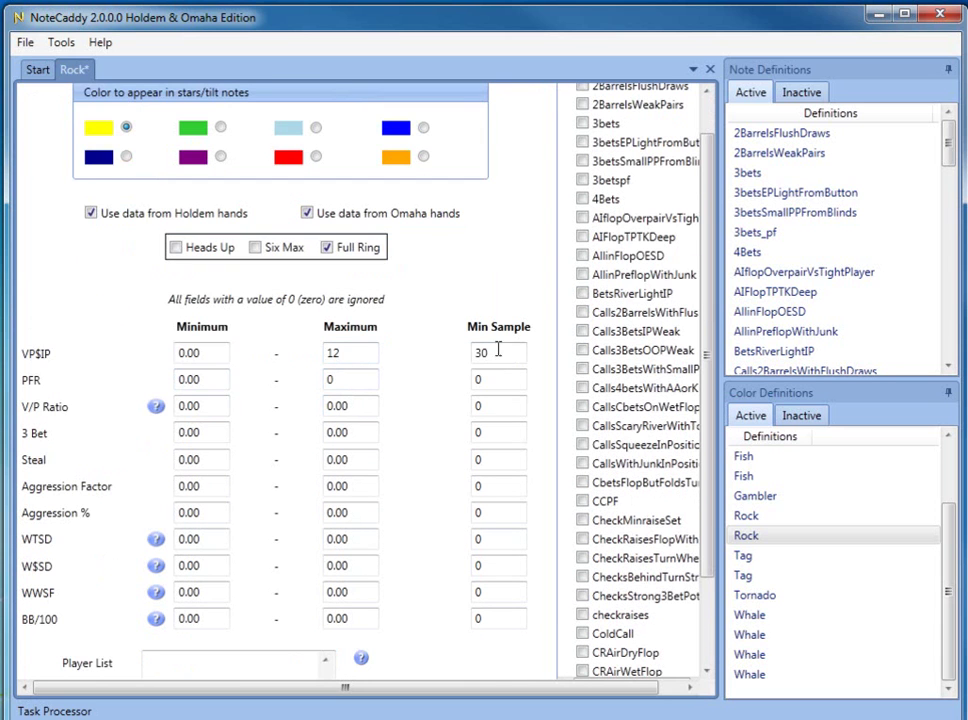
{"action": "left_click_drag", "start_coordinate": [509, 354], "coordinate": [444, 360]}
{"action": "scroll", "coordinate": [700, 340], "scroll_direction": "down", "scroll_amount": 3}
{"action": "scroll", "coordinate": [695, 340], "scroll_direction": "up", "scroll_amount": 2}
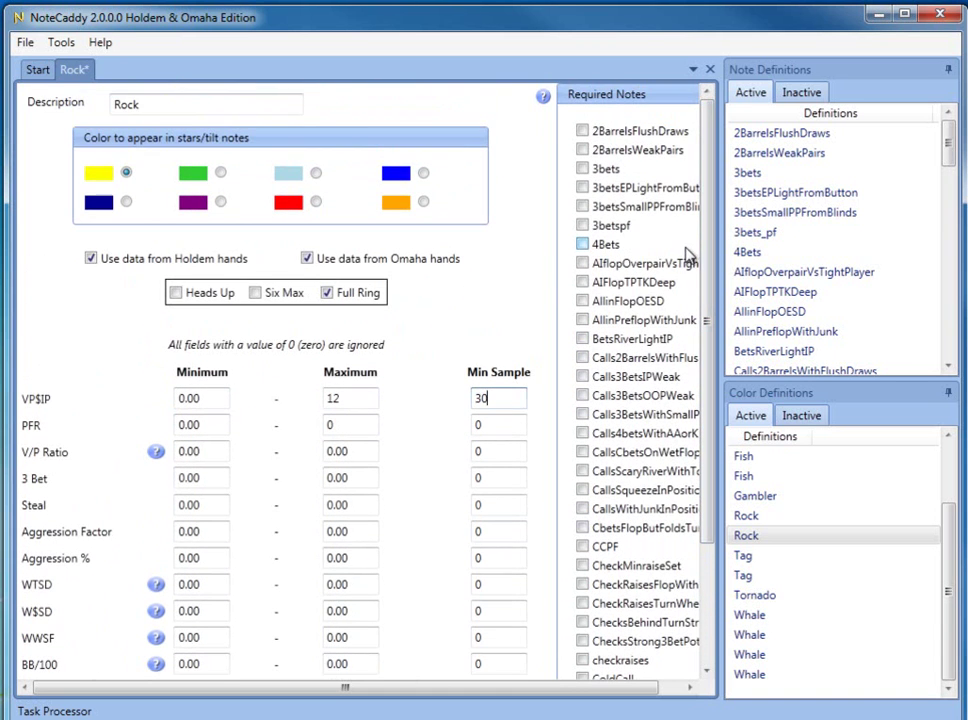